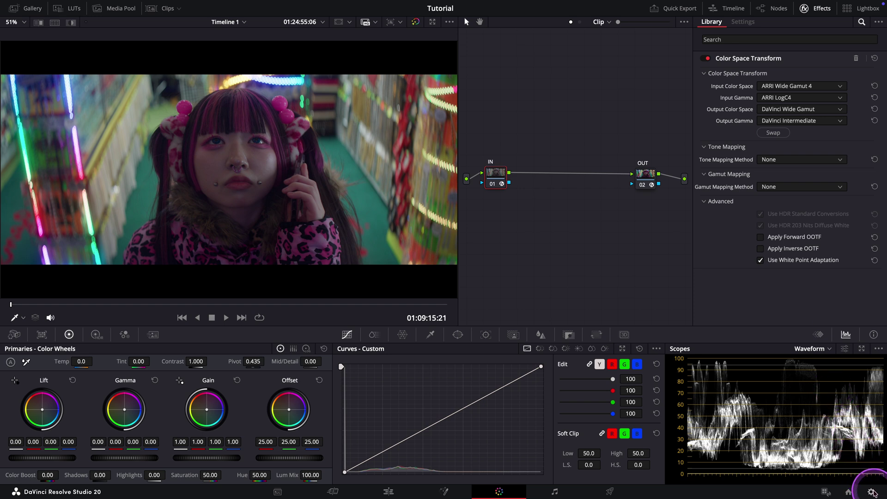
# - Examine the project's Color Management settings, from colour science and timeline colour space to the lookup tables, without changing anything
pyautogui.click(871, 492)
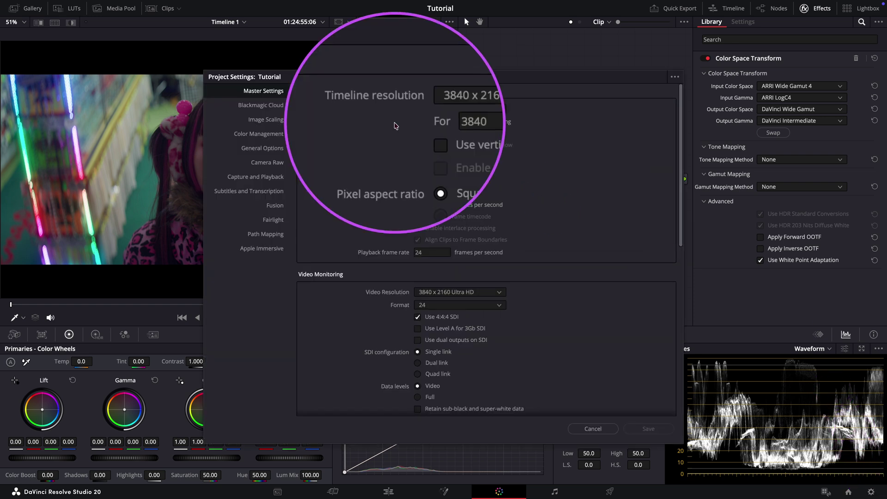
pyautogui.click(256, 134)
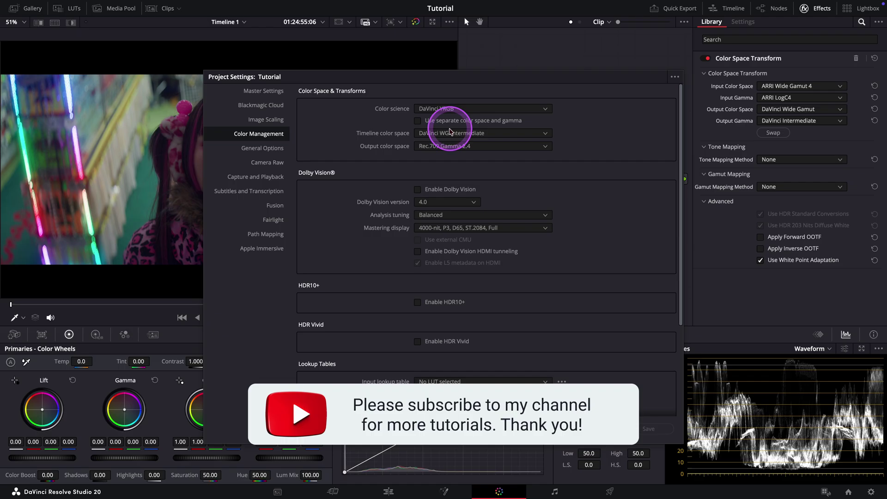
pyautogui.scroll(-5, 449, 131)
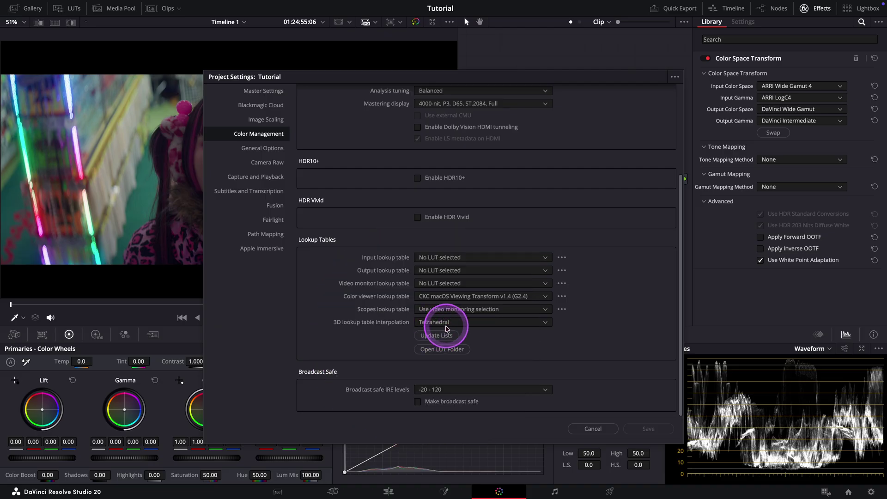
pyautogui.click(593, 429)
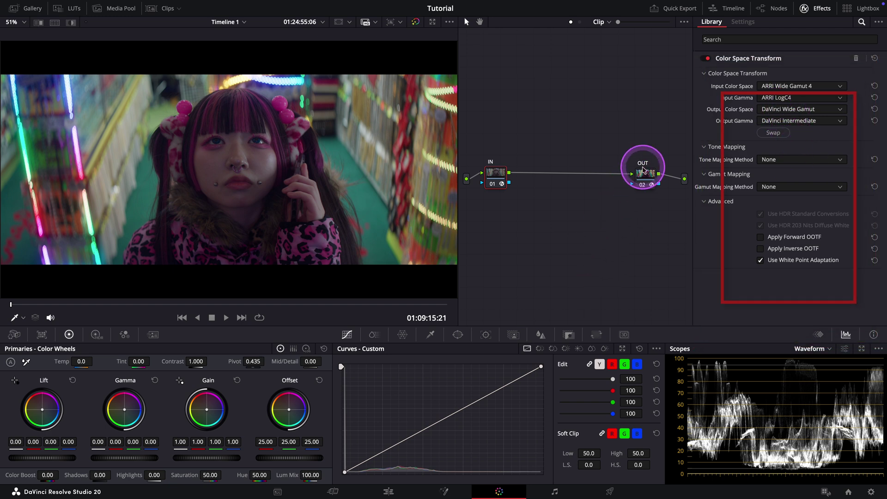
# - Examine the Color Space Transform settings on the OUT node and on the IN node
pyautogui.click(647, 178)
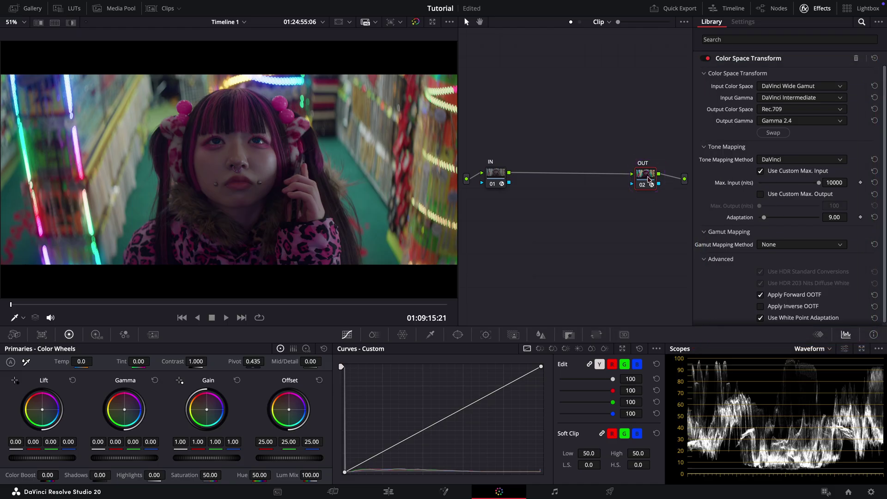
pyautogui.click(497, 175)
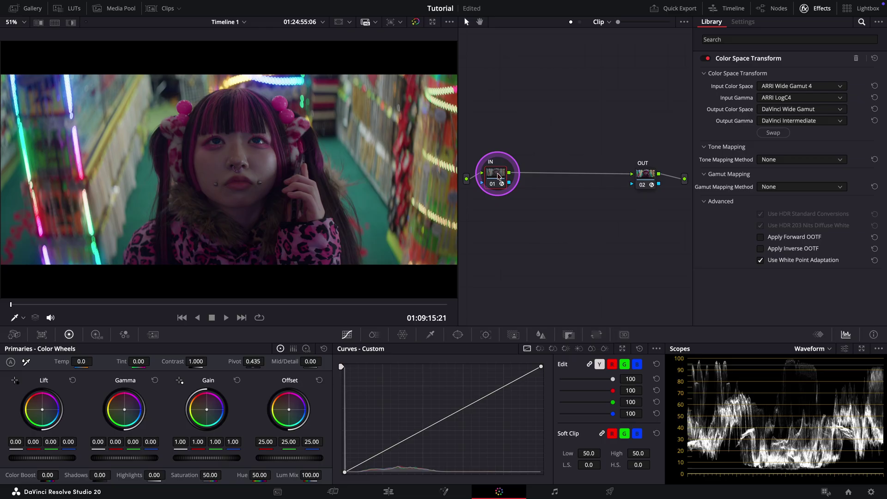
# - Add a serial node labelled WB after the IN node
pyautogui.rightClick(512, 181)
pyautogui.moveTo(533, 222)
pyautogui.click(611, 222)
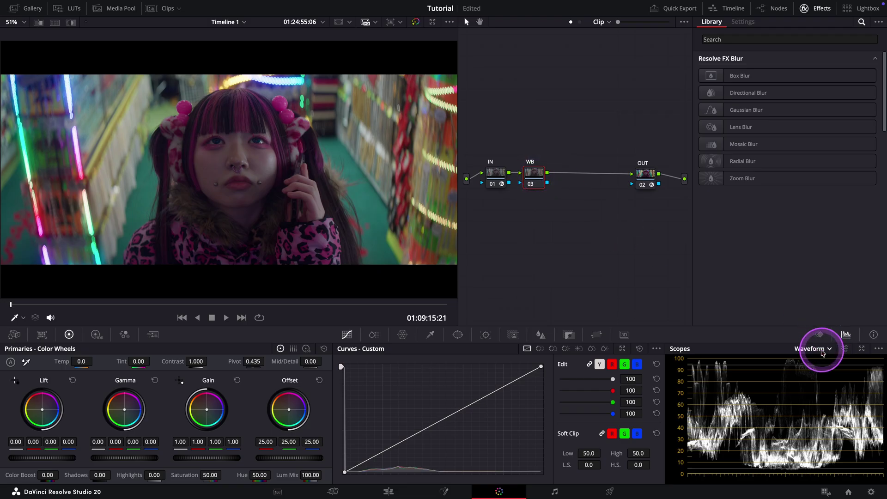
# - Switch the scopes to the vectorscope and balance the WB node with Auto Color
pyautogui.click(822, 349)
pyautogui.click(821, 380)
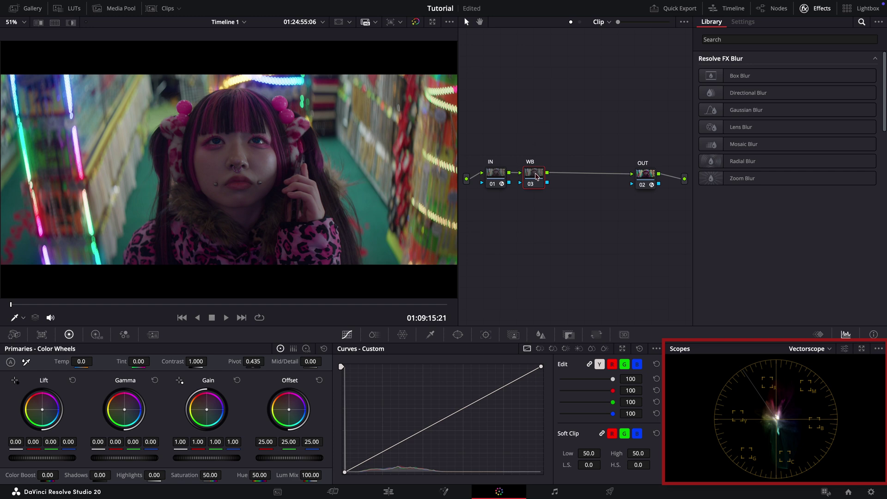
pyautogui.hotkey('alt', 'shift', 'c')
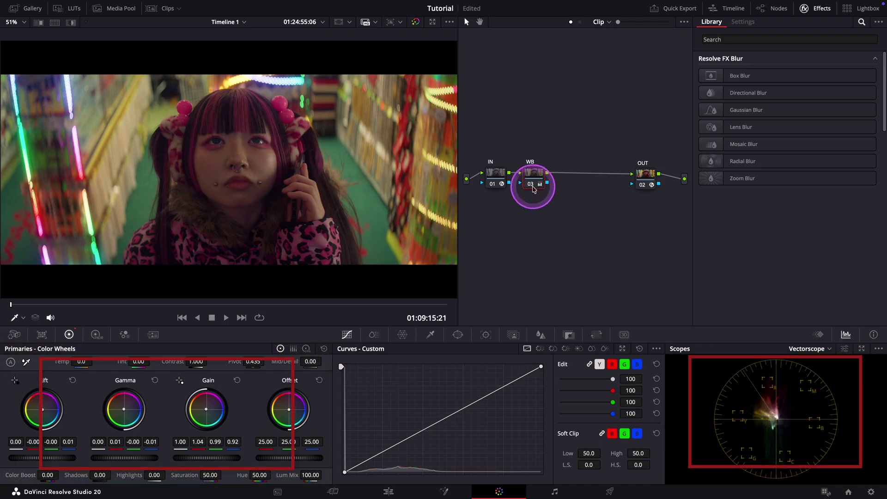
# - Toggle the WB node off and on to compare the image with and without the balance
pyautogui.click(532, 186)
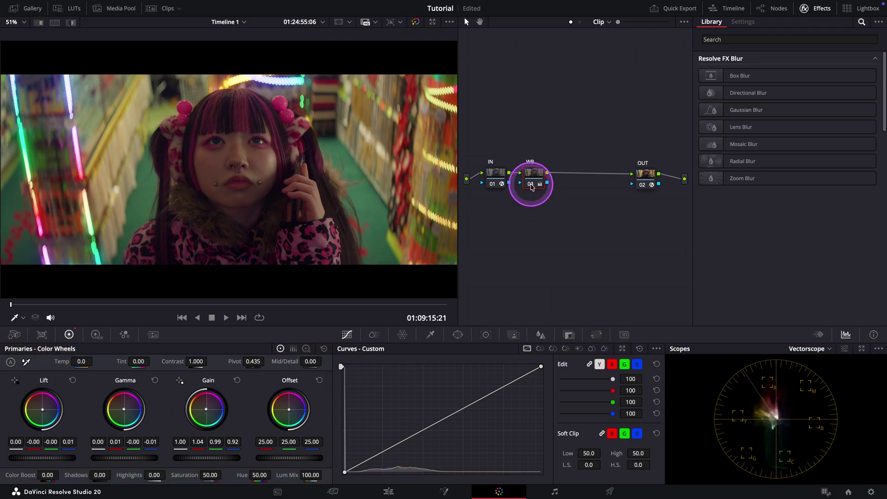
pyautogui.click(532, 186)
pyautogui.click(531, 186)
# - Add a serial node labelled LUT after WB and place it just before the OUT node
pyautogui.rightClick(532, 186)
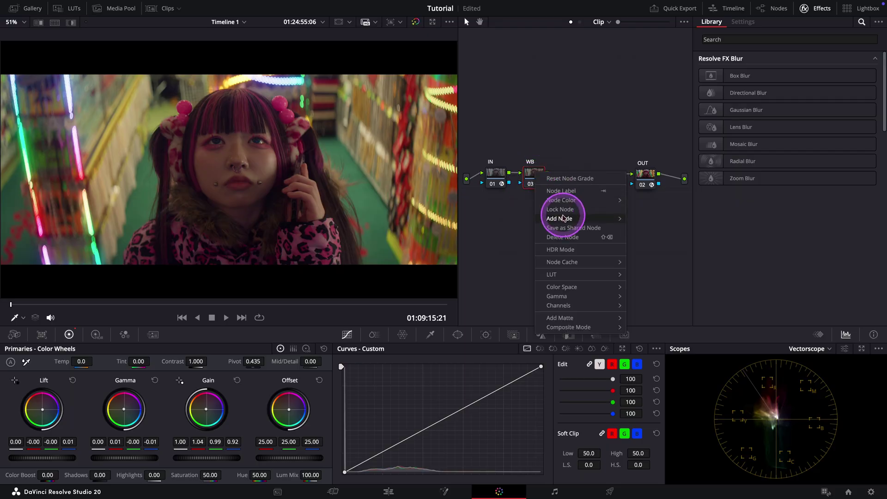
pyautogui.moveTo(577, 220)
pyautogui.click(643, 221)
pyautogui.moveTo(576, 176); pyautogui.dragTo(615, 177)
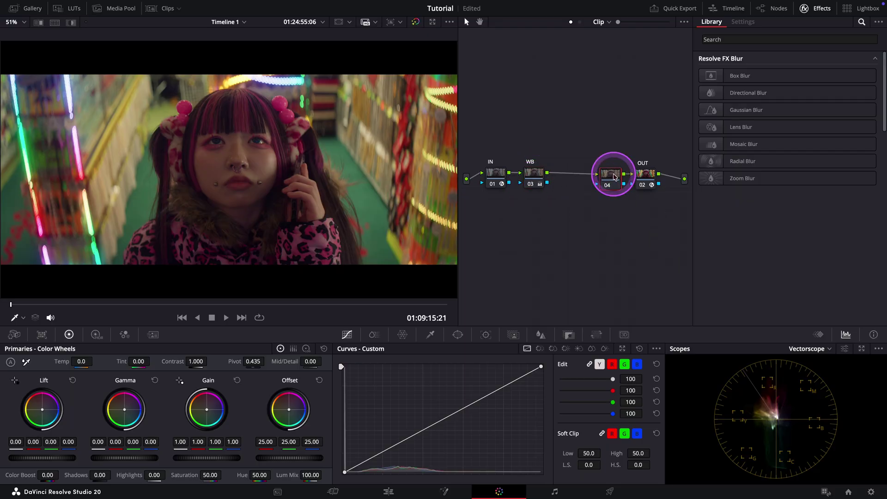
# - Apply the Eterna 2383 LUT from the Mediabee LUTs v2 collection to the LUT node
pyautogui.click(69, 8)
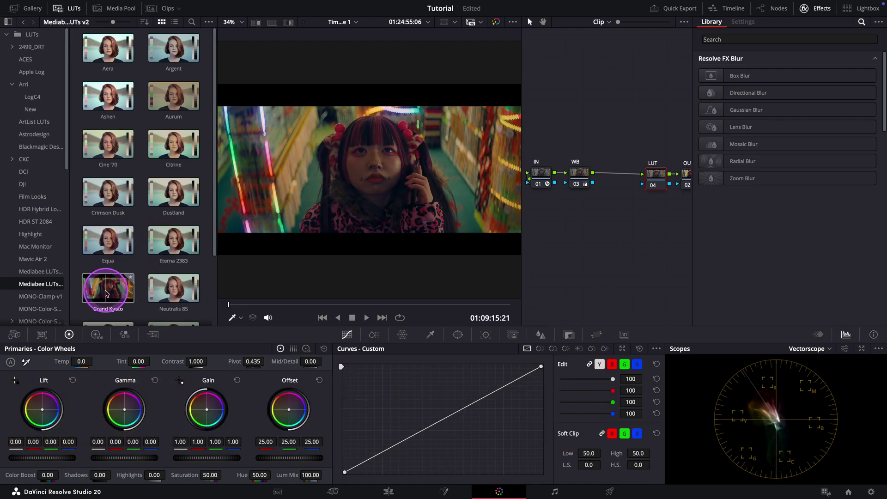
pyautogui.scroll(-2, 159, 286)
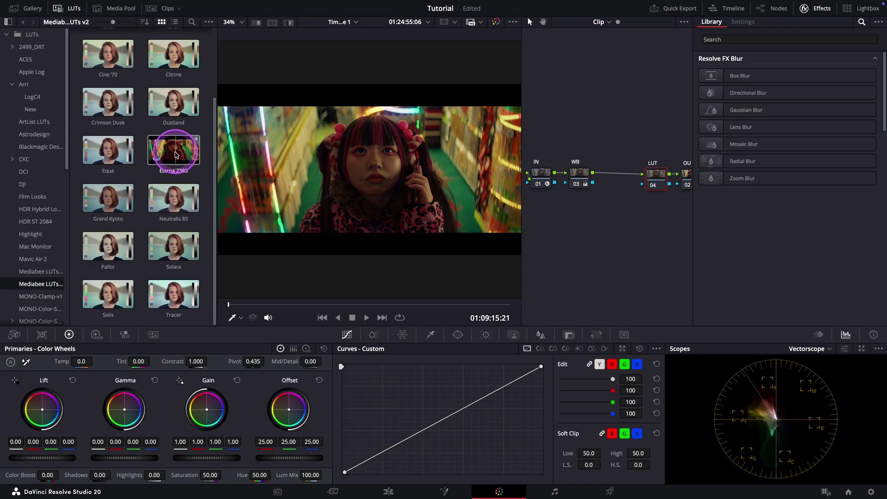
pyautogui.rightClick(176, 155)
pyautogui.click(199, 159)
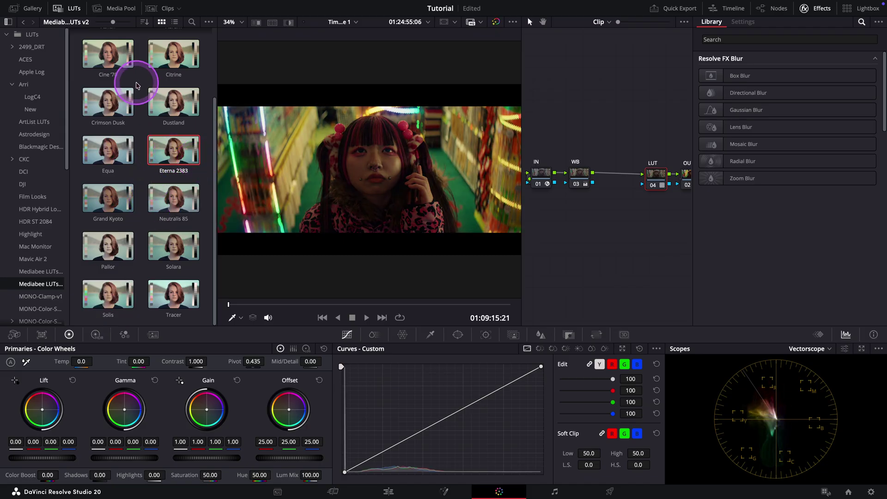
# - Close the LUT browser, set the LUT node's key output gain to 0.750 and widen the node graph area
pyautogui.click(70, 9)
pyautogui.click(569, 335)
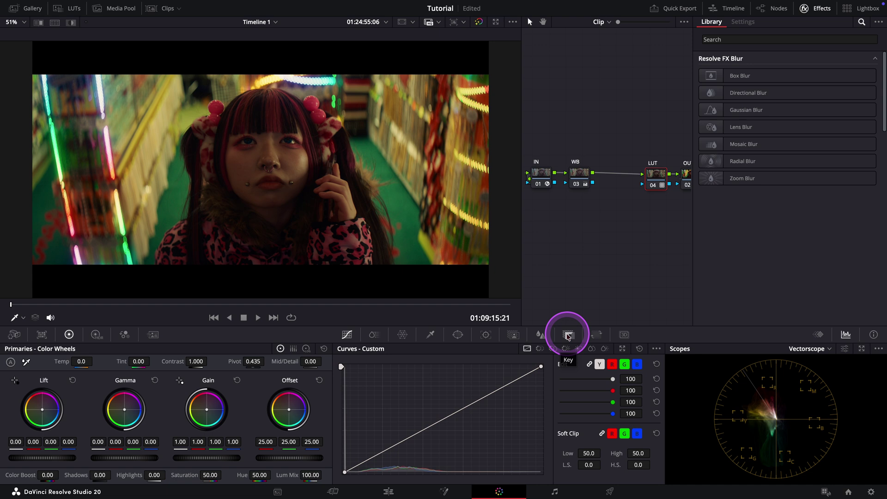
pyautogui.moveTo(574, 421); pyautogui.dragTo(448, 424)
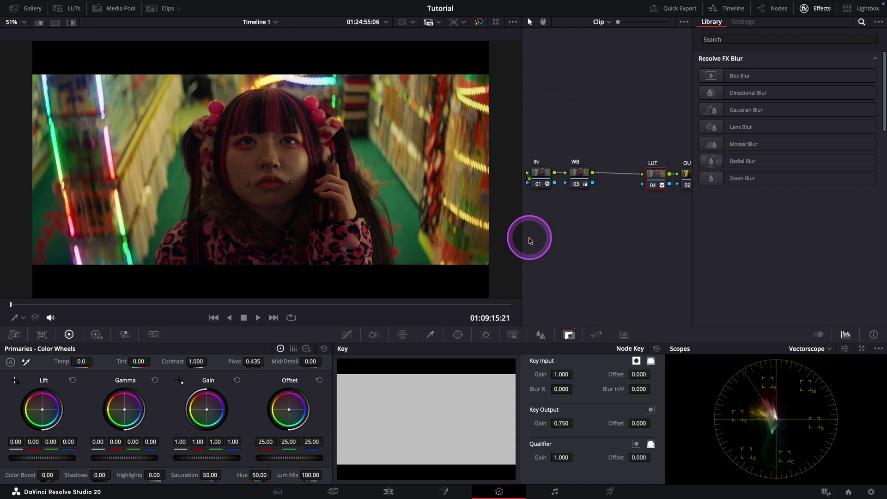
pyautogui.moveTo(521, 237); pyautogui.dragTo(458, 233)
# - Compare the shot in an enlarged viewer with the LUT node off and on, and return to the normal layout
pyautogui.hotkey('shift', 'f')
pyautogui.press('super+d')
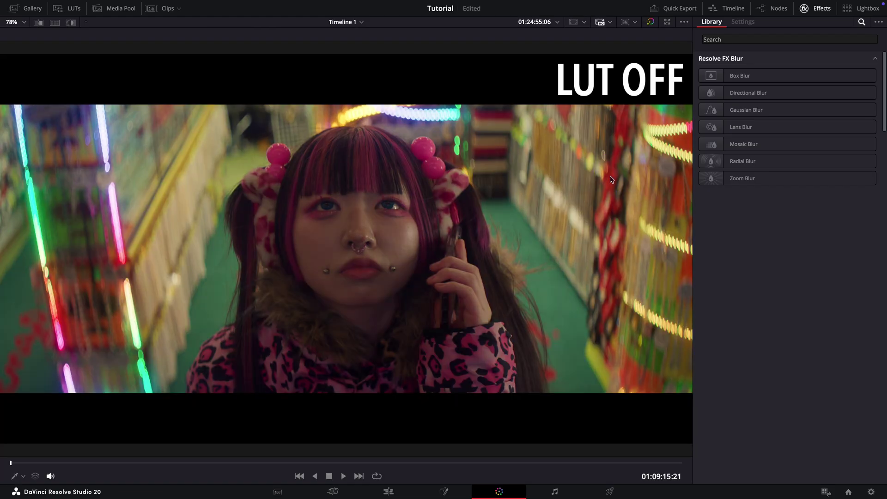
pyautogui.press('super+d')
pyautogui.click(610, 179)
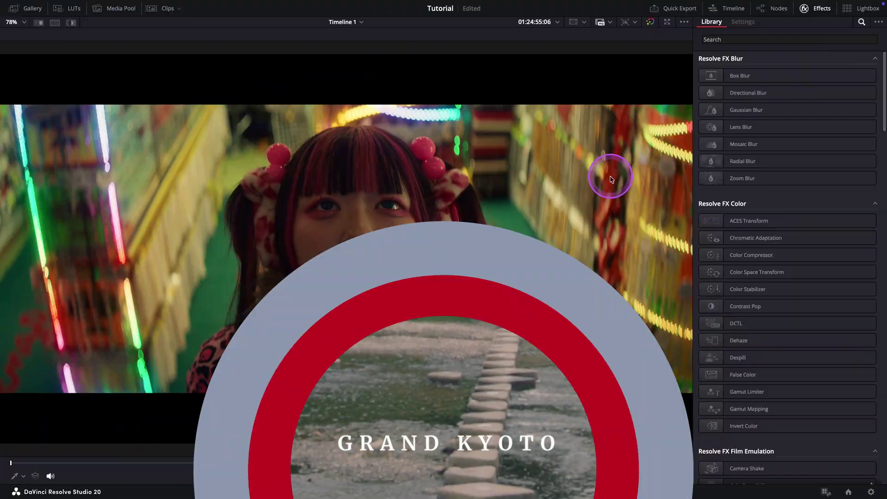
pyautogui.hotkey('shift', 'f')
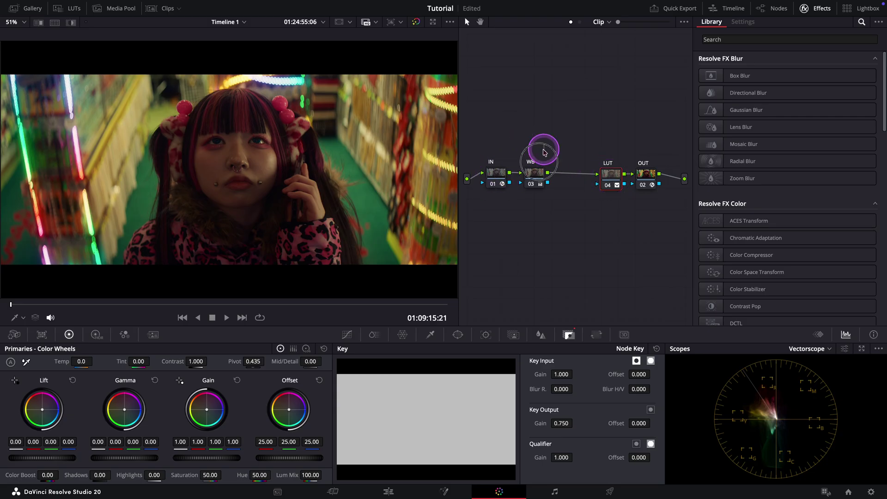
# - Move the IN and WB nodes up in the graph and add a serial node labelled MidCon after WB
pyautogui.moveTo(495, 174); pyautogui.dragTo(494, 79)
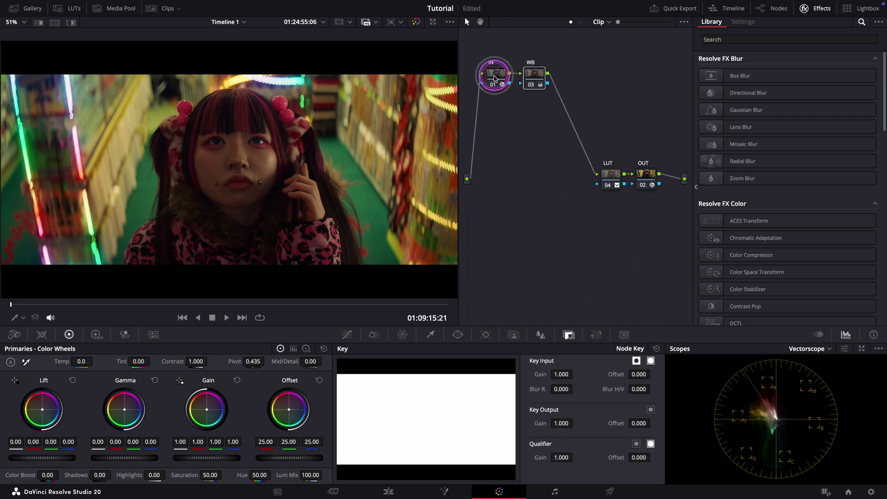
pyautogui.rightClick(540, 75)
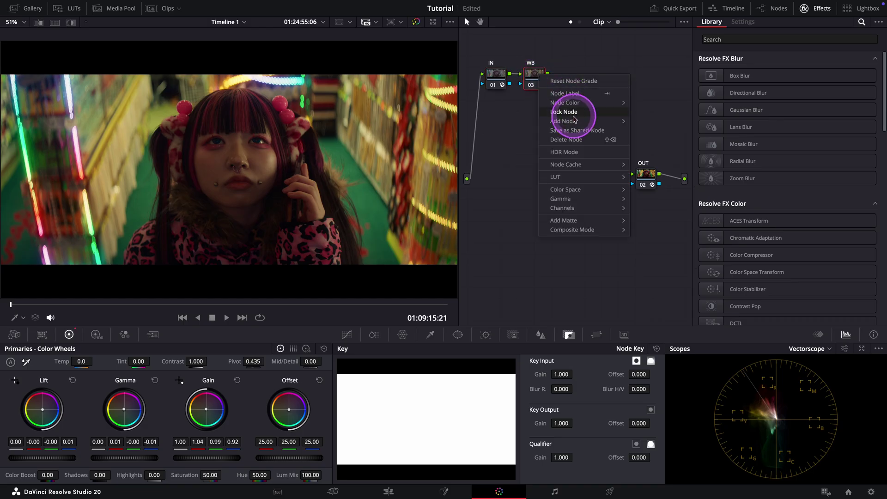
pyautogui.moveTo(617, 122)
pyautogui.click(656, 121)
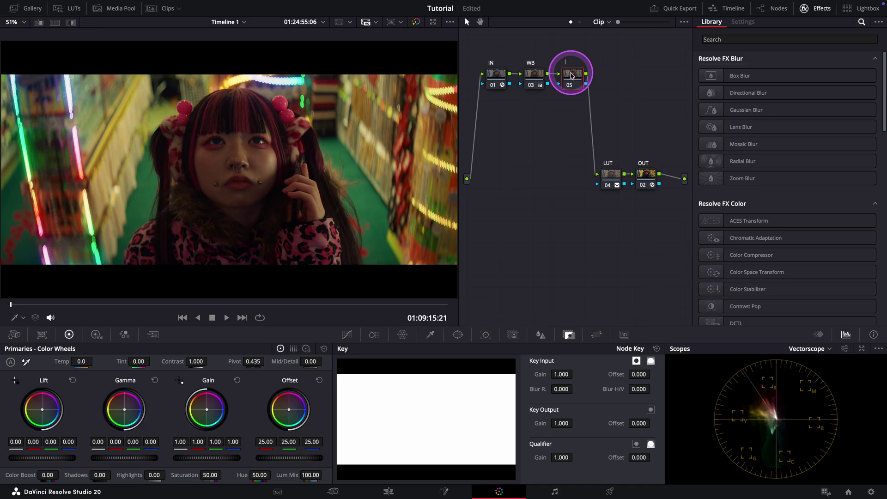
pyautogui.write('MidClon')
pyautogui.press('Return')
# - Switch the scopes to Waveform and set the MidCon node's gamma to -0.02 and gain to 1.08
pyautogui.click(829, 349)
pyautogui.click(815, 371)
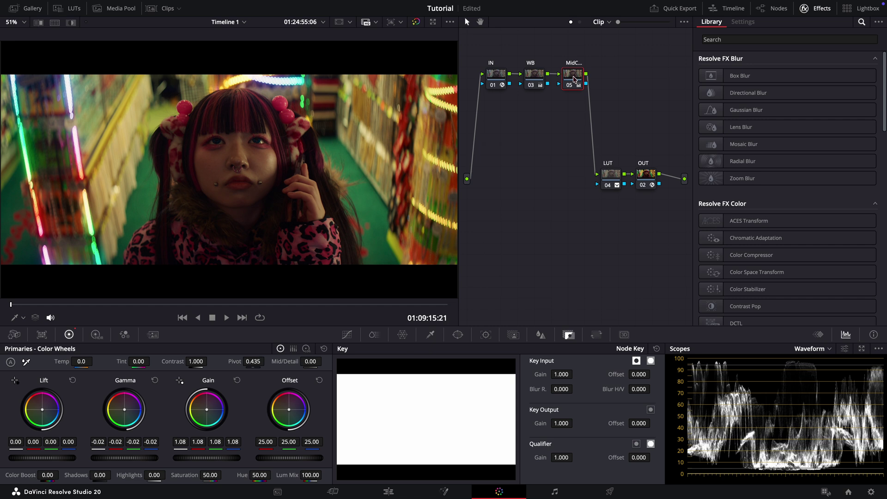
# - Compare the shot in an enlarged viewer with the MidCon node off and on, and return to the normal layout
pyautogui.hotkey('shift', 'f')
pyautogui.press('super+d')
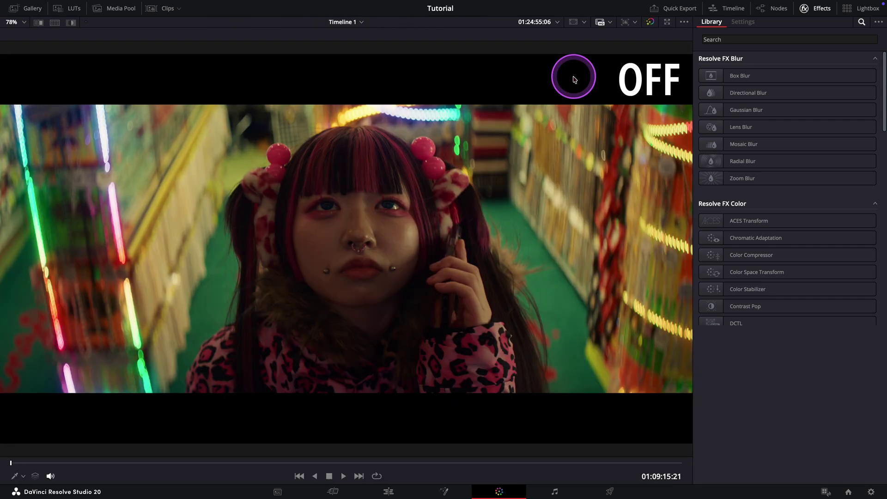
pyautogui.press('super+d')
pyautogui.hotkey('ctrl', 'd')
pyautogui.hotkey('ctrl', 'd')
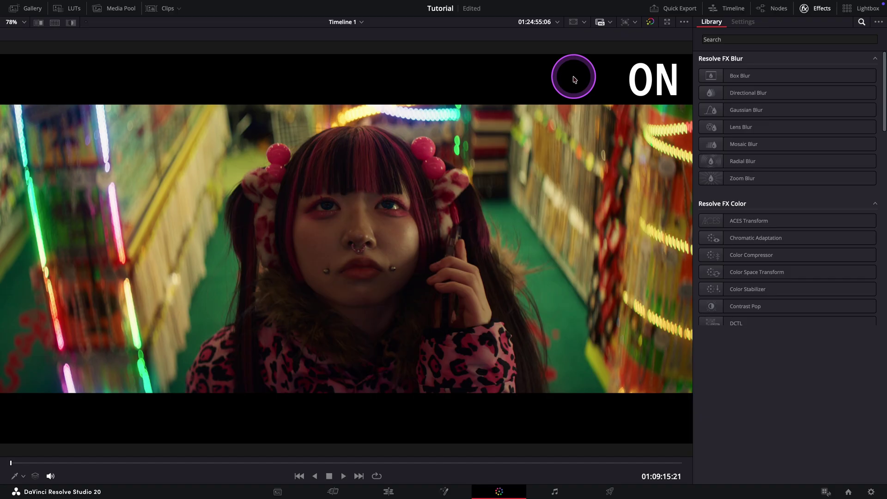
pyautogui.hotkey('alt', 'f')
# - Add a serial node labelled Face after the MidCon node
pyautogui.rightClick(575, 78)
pyautogui.moveTo(614, 124)
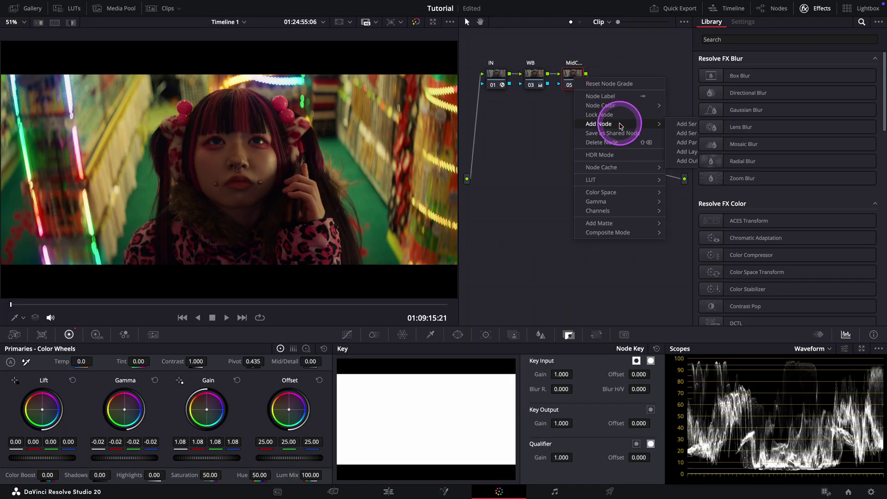
pyautogui.click(684, 125)
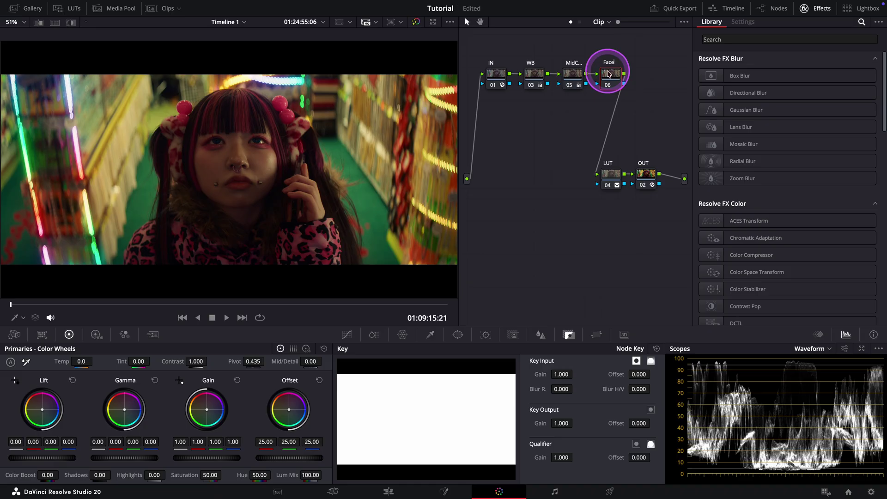
pyautogui.press('Return')
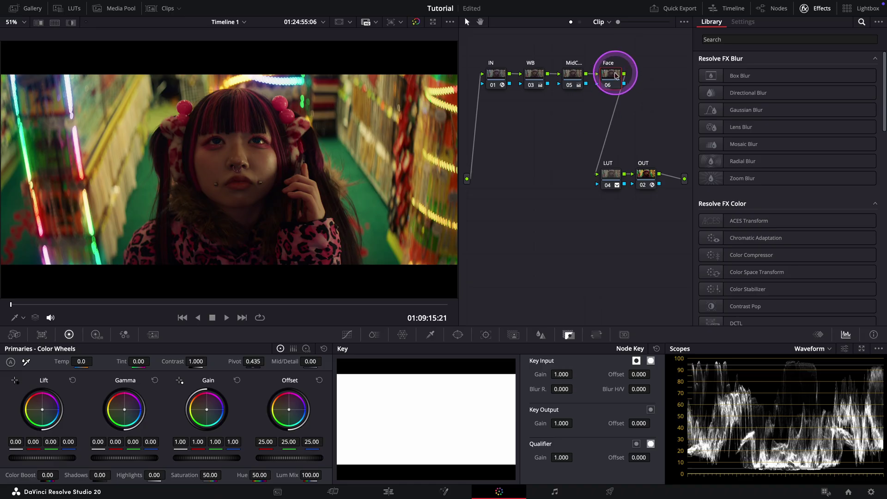
# - Add a circular power window to the Face node, fit it around the woman's face and soften its edge
pyautogui.click(458, 334)
pyautogui.click(353, 409)
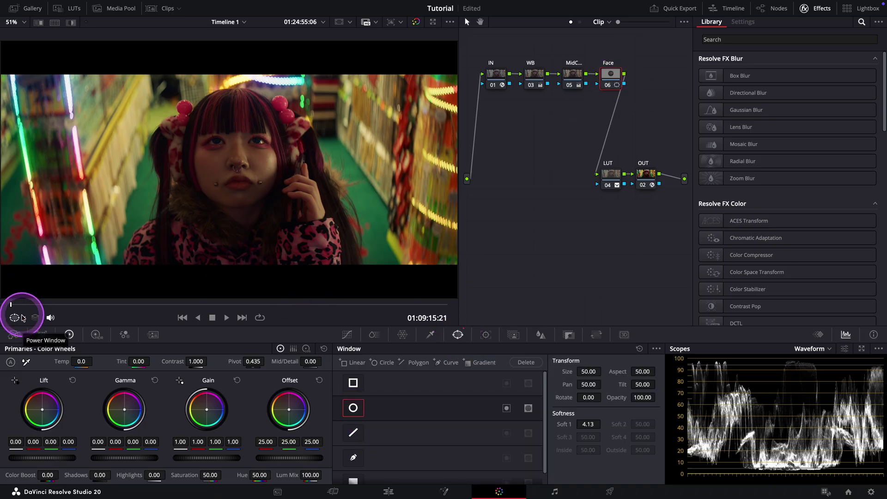
pyautogui.click(18, 317)
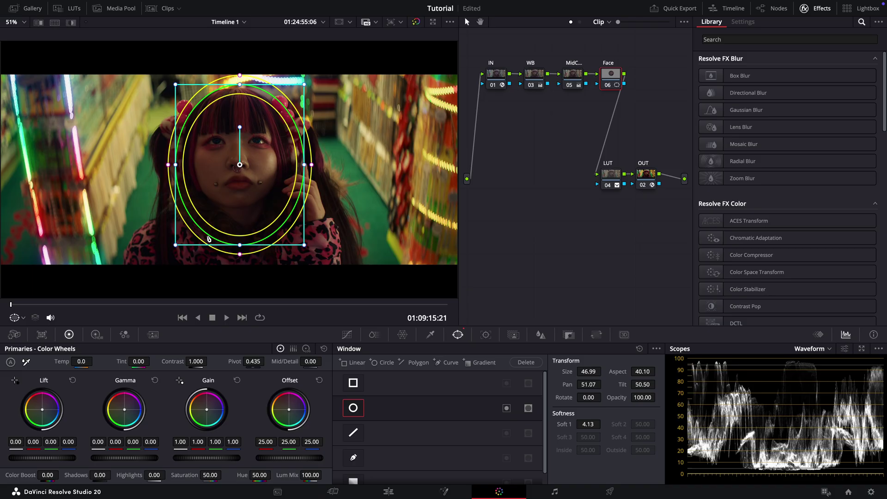
pyautogui.moveTo(240, 164); pyautogui.dragTo(235, 156)
pyautogui.moveTo(236, 234); pyautogui.dragTo(246, 253)
# - Track the face window through the clip using pan, tilt and zoom, with 3D turned off
pyautogui.click(486, 335)
pyautogui.click(530, 362)
pyautogui.click(381, 363)
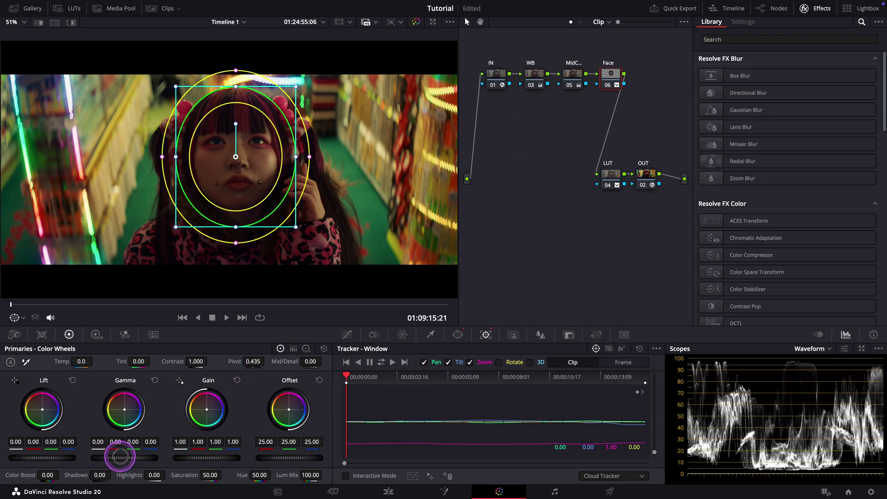
# - Raise the Face node's gamma to 0.02 and hide the power window overlay in the viewer
pyautogui.moveTo(119, 453)
pyautogui.mouseDown()
pyautogui.moveTo(155, 457)
pyautogui.moveTo(130, 460)
pyautogui.mouseUp()
pyautogui.click(24, 318)
pyautogui.click(24, 331)
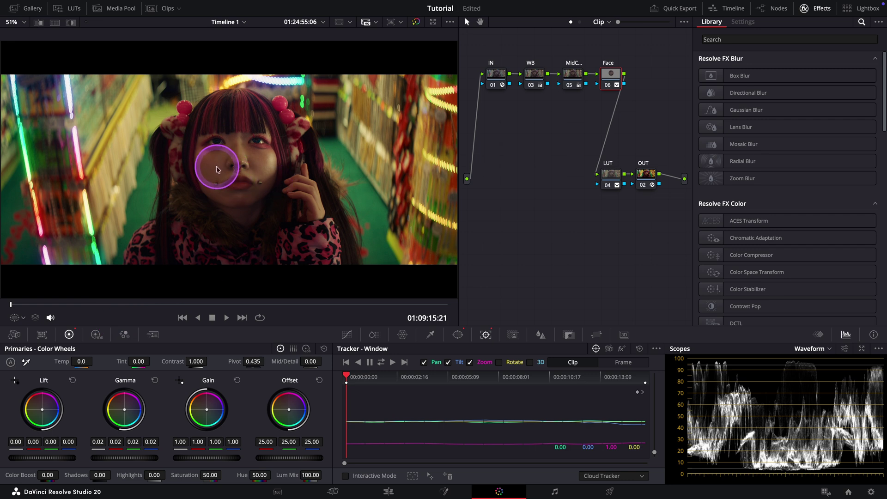
# - Toggle the Face node off and on to compare the face with and without its gamma lift
pyautogui.click(608, 87)
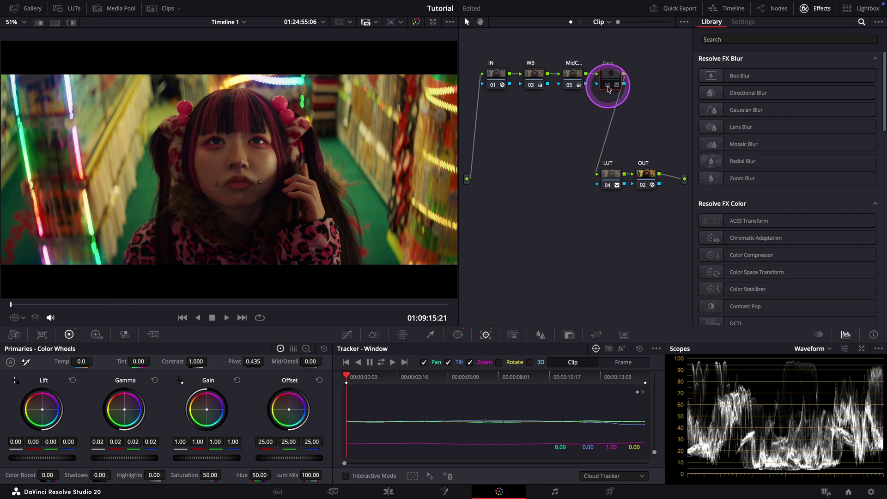
pyautogui.click(608, 87)
pyautogui.click(607, 87)
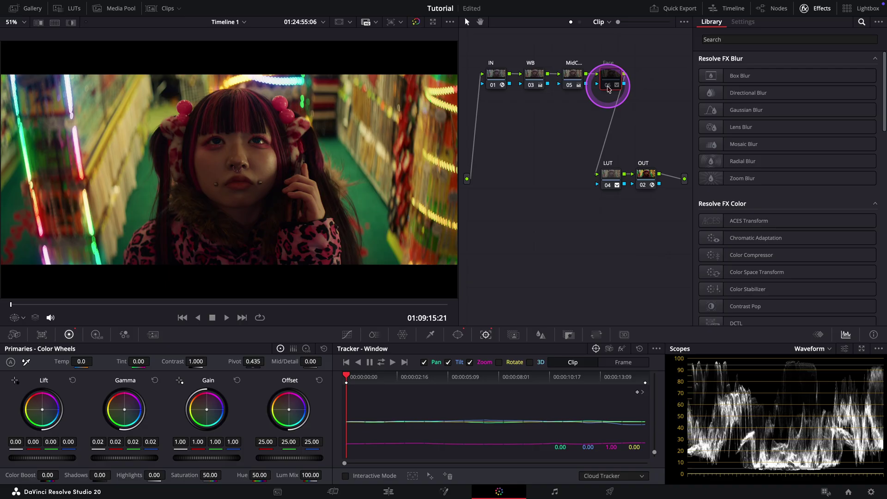
pyautogui.click(608, 87)
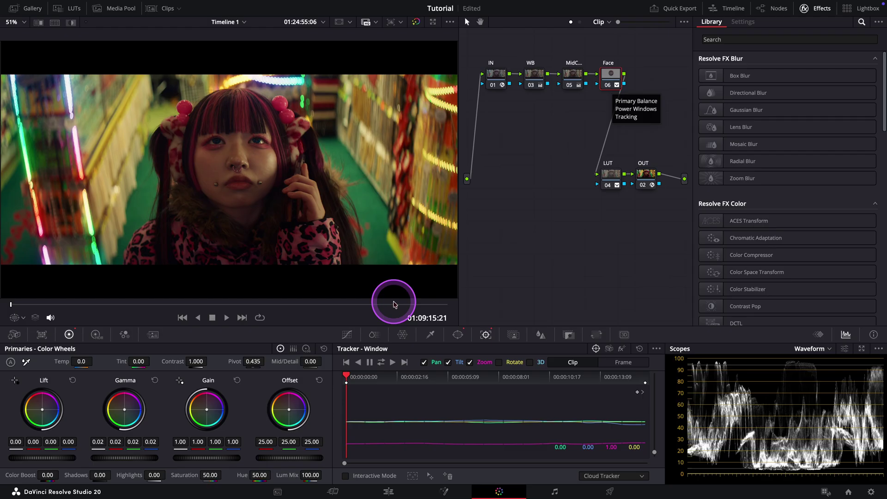
# - Restrict the Face node to brighter tones with an HSL luminance qualifier, low softness 10.1 and luminance low 56.8
pyautogui.click(430, 334)
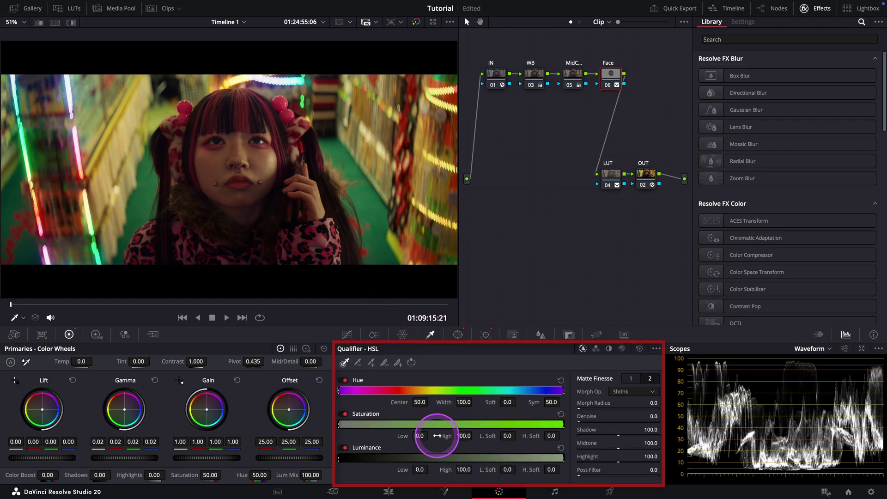
pyautogui.moveTo(489, 467); pyautogui.dragTo(557, 472)
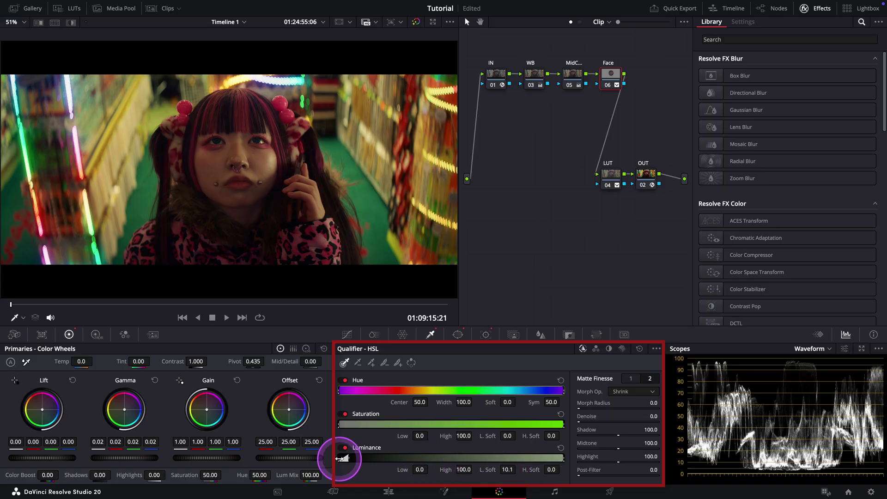
pyautogui.moveTo(349, 458); pyautogui.dragTo(477, 457)
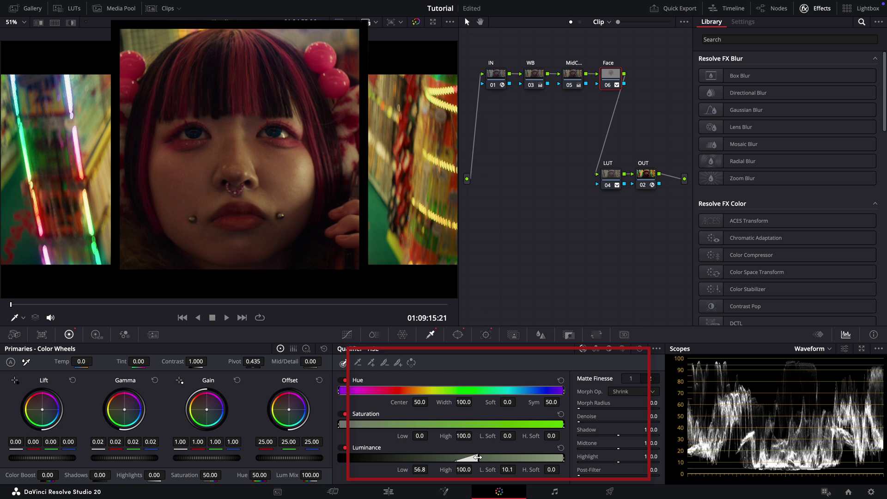
# - Disable and re-enable the Face node to check the effect of the luminance-qualified correction
pyautogui.click(608, 85)
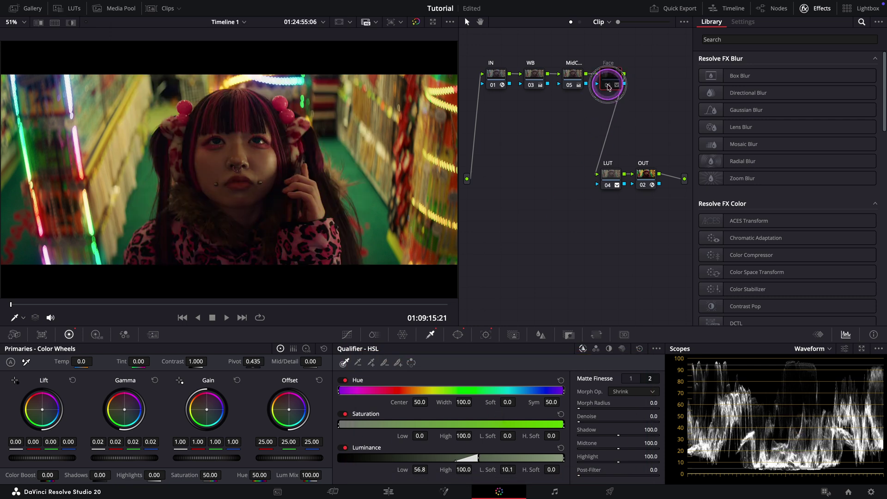
pyautogui.click(607, 86)
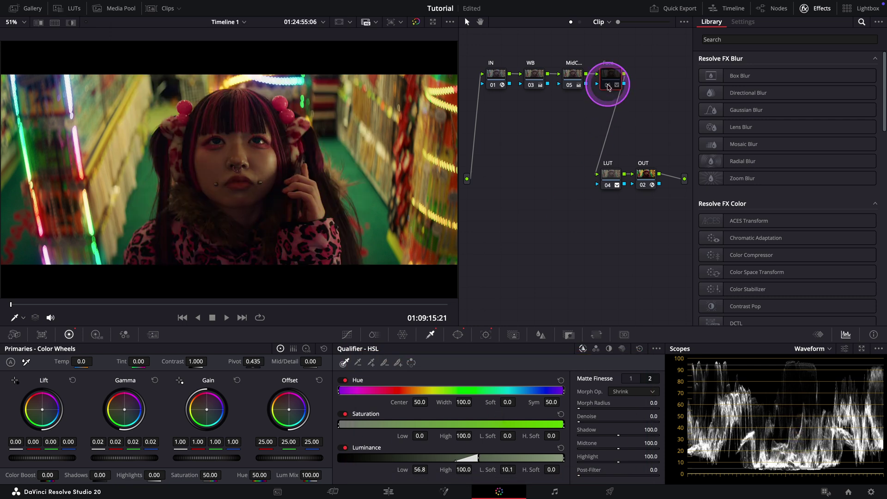
pyautogui.click(607, 86)
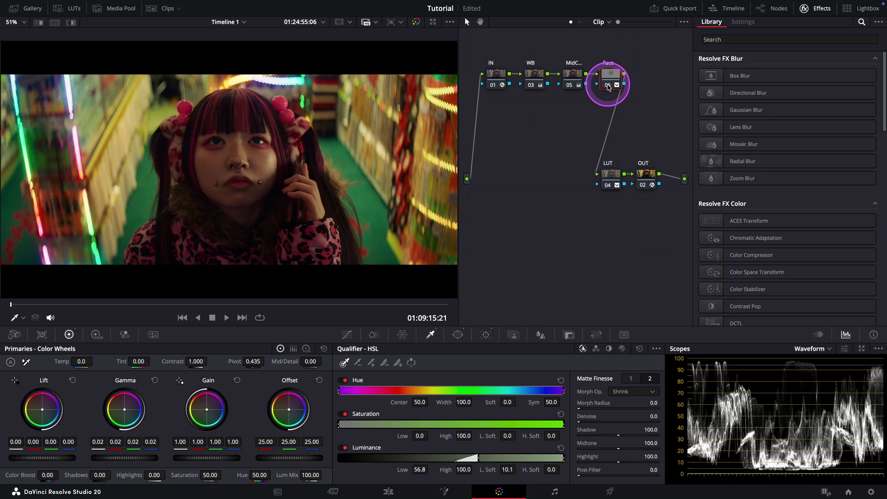
pyautogui.click(608, 86)
pyautogui.click(608, 86)
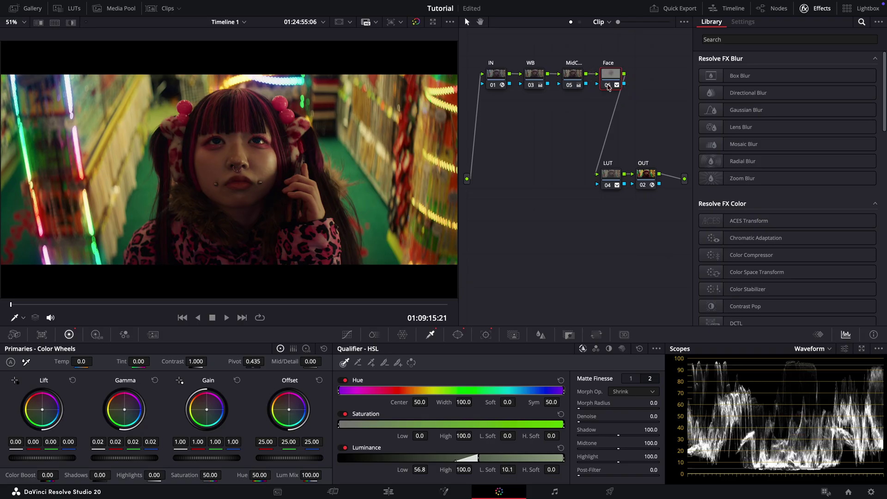
# - Add a serial node after the Face node and place it below the IN node to start a second row
pyautogui.rightClick(607, 87)
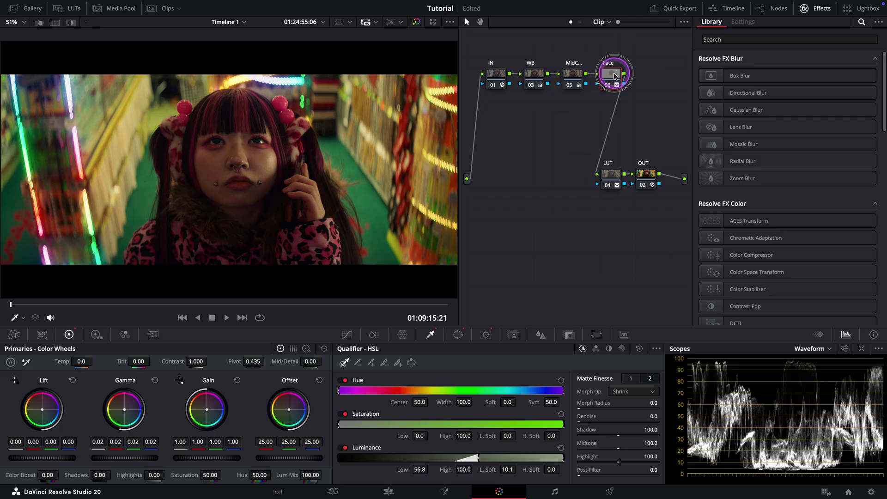
pyautogui.click(655, 114)
pyautogui.click(654, 81)
pyautogui.moveTo(655, 83); pyautogui.dragTo(498, 124)
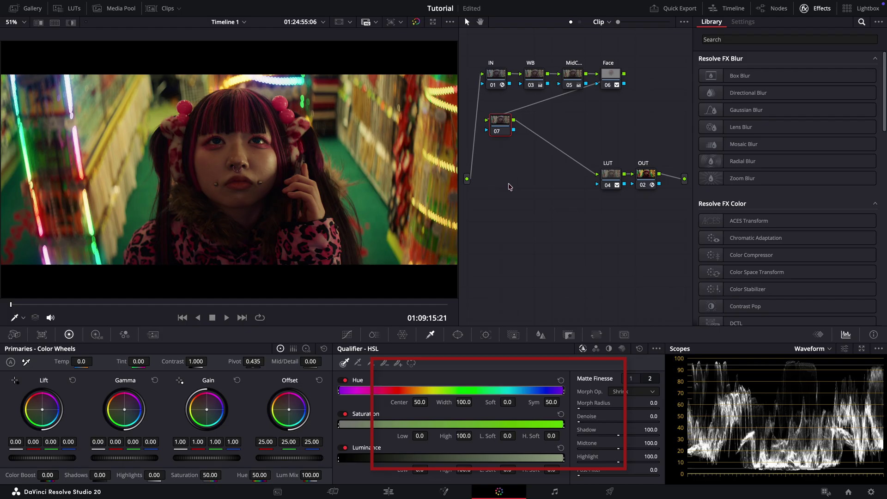
# - Qualify the new node's bright areas using the black-and-white highlight view, with luminance low softness 10.2 and low 58.8
pyautogui.click(430, 334)
pyautogui.hotkey('shift', 'h')
pyautogui.click(400, 342)
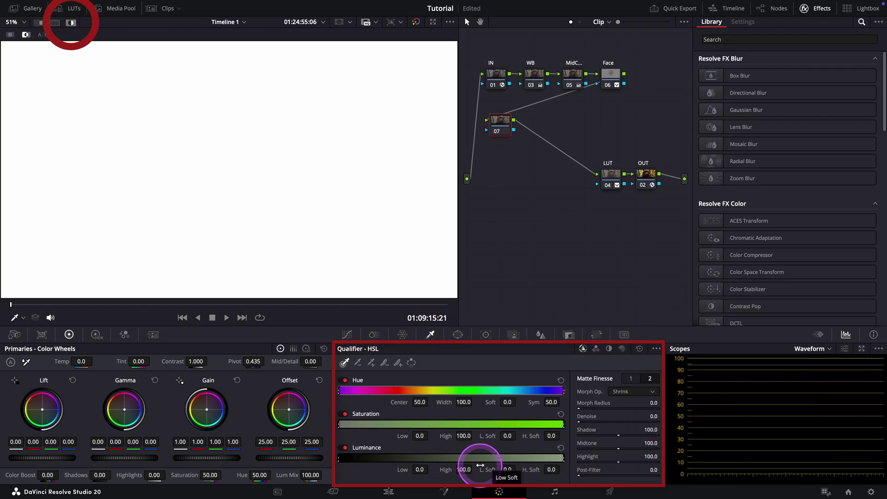
pyautogui.moveTo(504, 469); pyautogui.dragTo(551, 470)
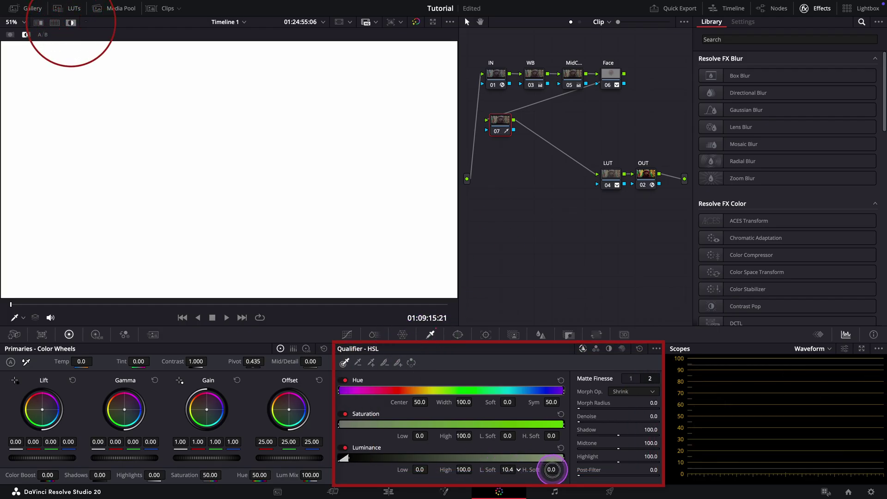
pyautogui.moveTo(422, 469); pyautogui.dragTo(696, 469)
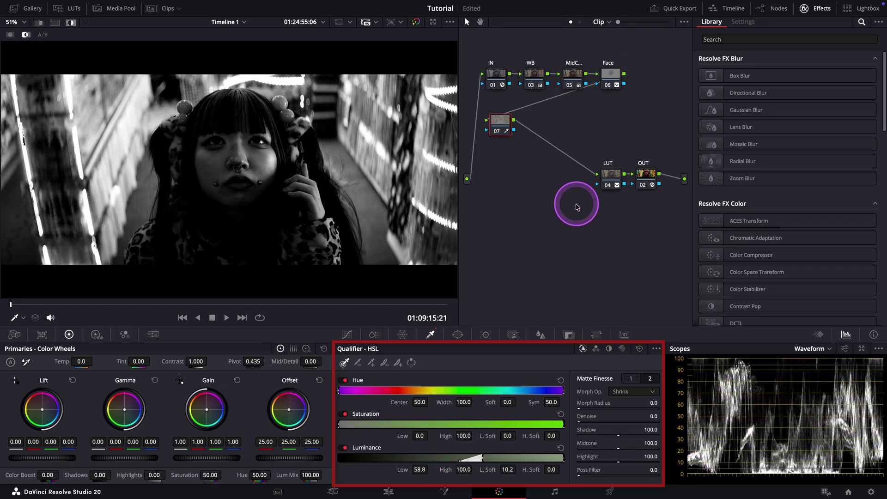
pyautogui.hotkey('shift', 'h')
# - Sharpen the qualified node with coring softness 50, level 50 and a linked radius of 0.43
pyautogui.click(541, 334)
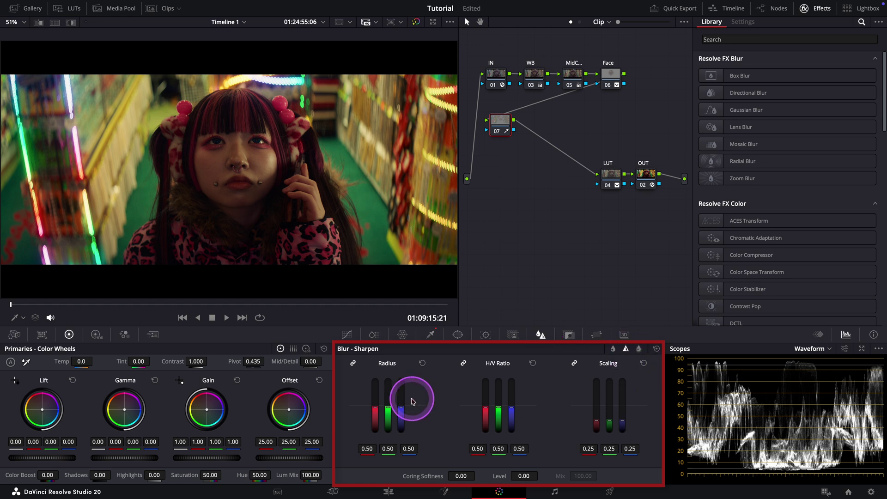
pyautogui.press('Return')
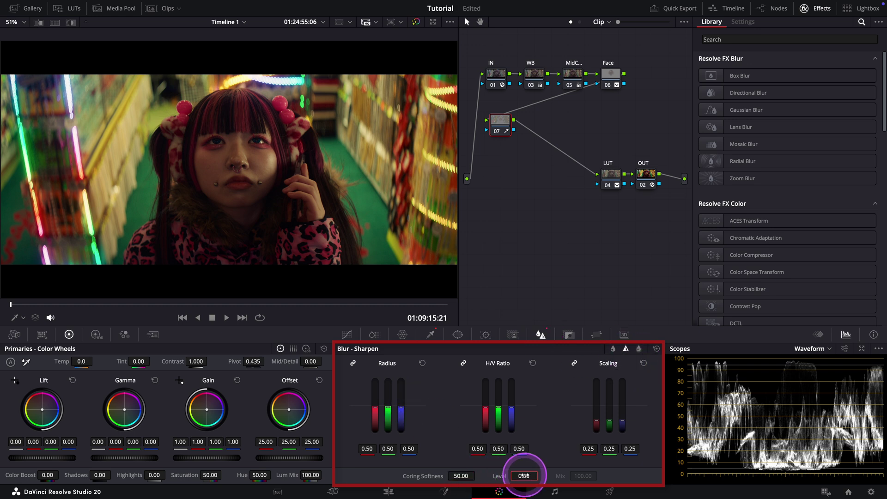
pyautogui.doubleClick(525, 476)
pyautogui.write('50')
pyautogui.press('Return')
pyautogui.moveTo(401, 409); pyautogui.dragTo(401, 415)
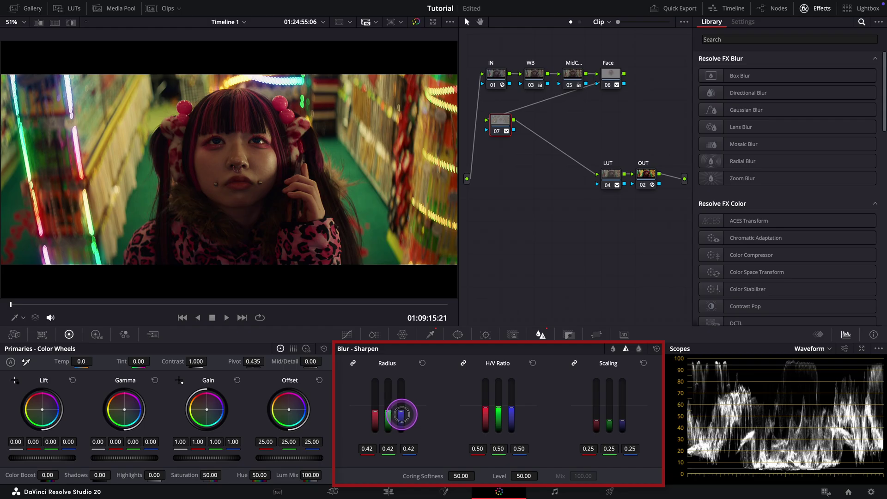
pyautogui.moveTo(401, 415); pyautogui.dragTo(399, 408)
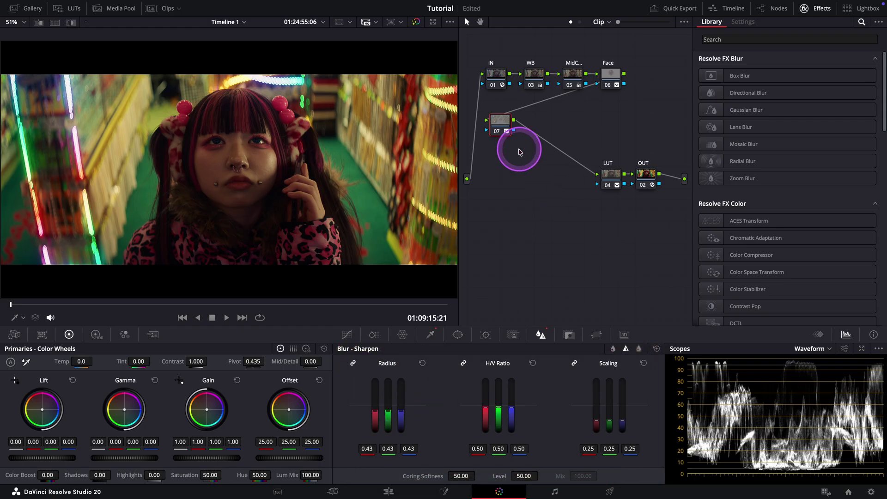
# - Add a serial node after the sharpening node, and label the two nodes Sharp and Eyes
pyautogui.click(501, 122)
pyautogui.hotkey('alt', 's')
pyautogui.click(504, 123)
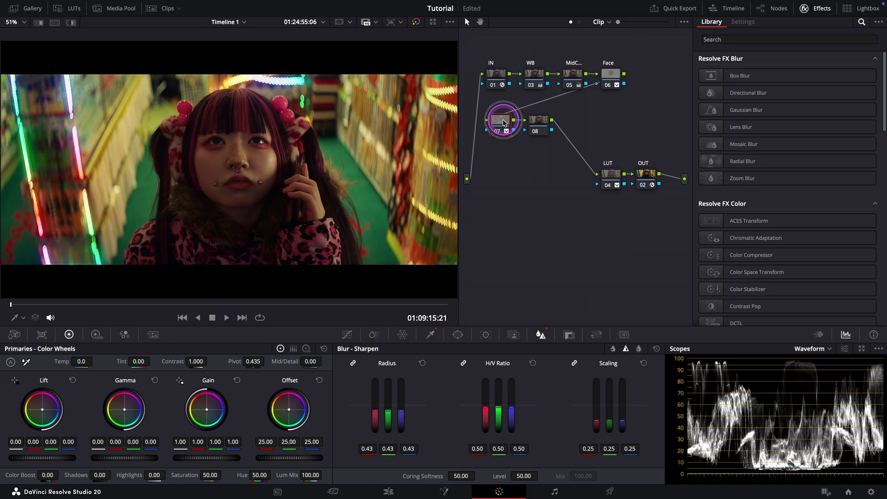
pyautogui.click(534, 123)
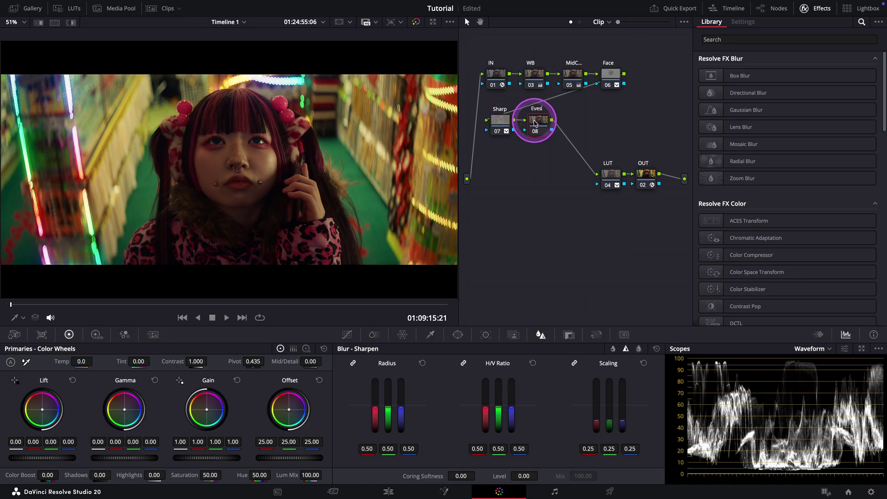
pyautogui.click(535, 123)
# - Fit a small soft-edged circular window over each eye in the Eyes node and, with overlays hidden, set Mid/Detail to 76
pyautogui.click(457, 325)
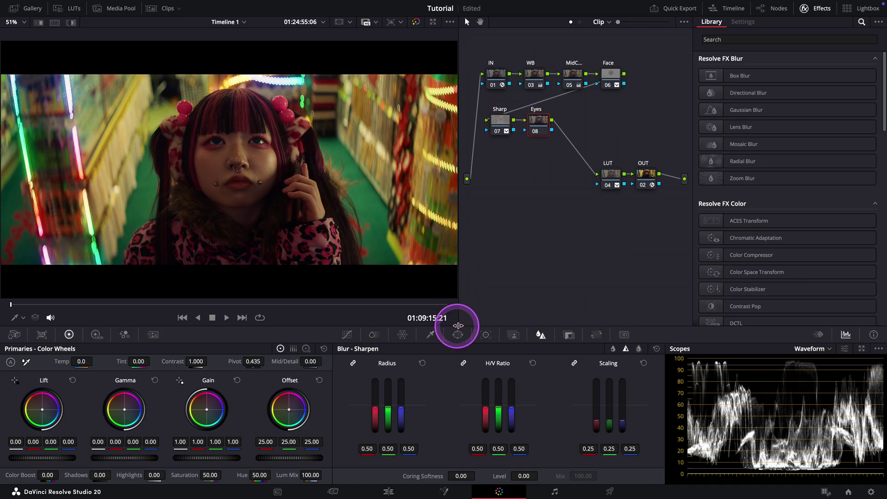
pyautogui.click(353, 408)
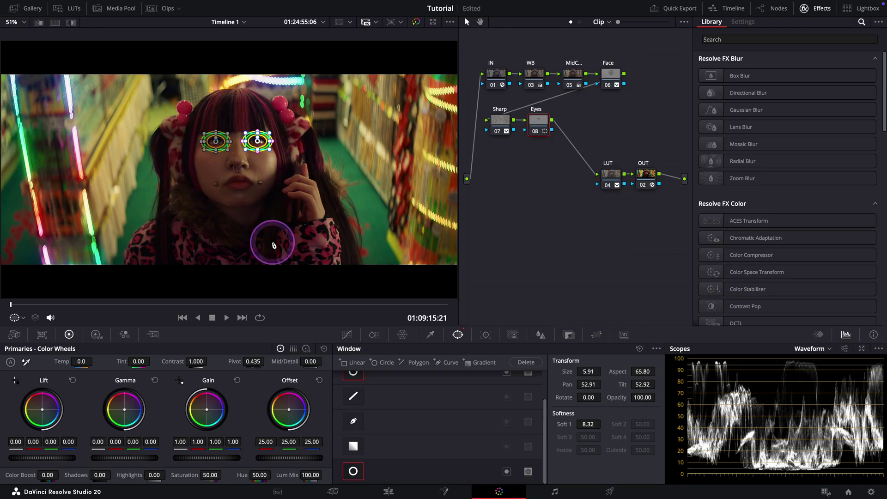
pyautogui.click(21, 318)
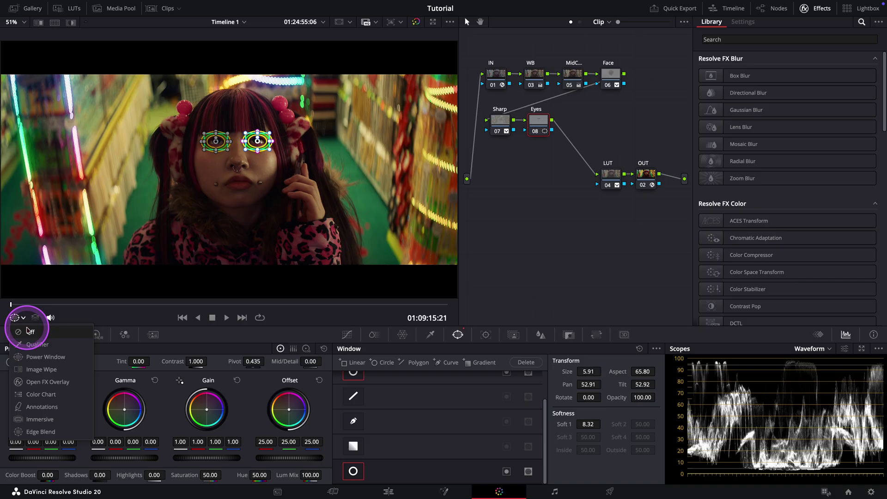
pyautogui.click(28, 331)
pyautogui.moveTo(308, 361); pyautogui.dragTo(379, 358)
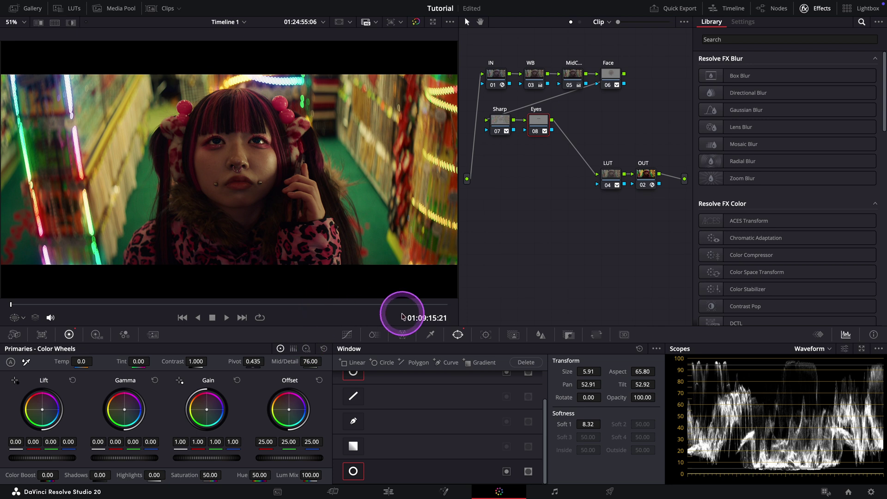
# - Compare the eyes with the Eyes node disabled and enabled in the enlarged viewer, and return to the normal layout
pyautogui.hotkey('alt', 'f')
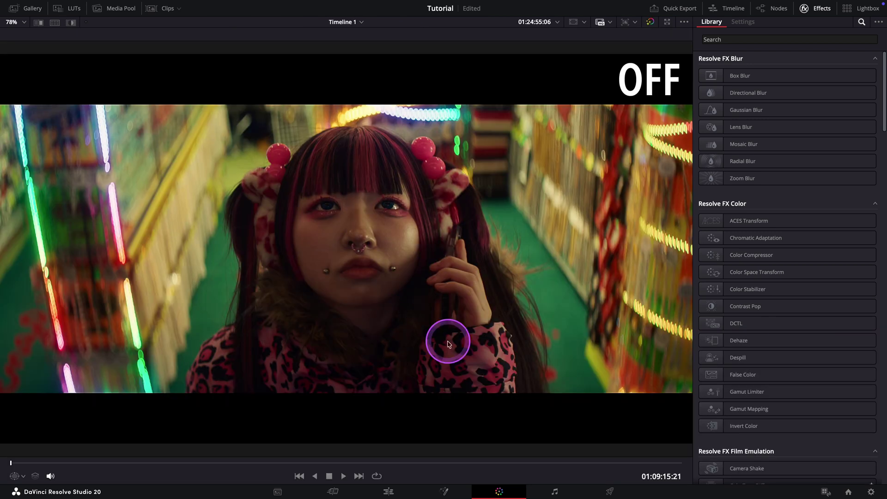
pyautogui.hotkey('ctrl', 'd')
pyautogui.hotkey('ctrl', 'd')
pyautogui.hotkey('ctrl', 'd')
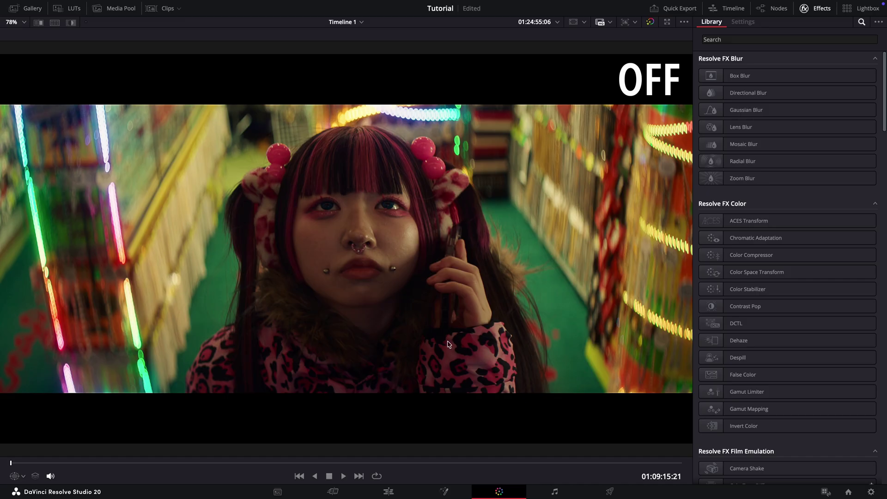
pyautogui.click(447, 343)
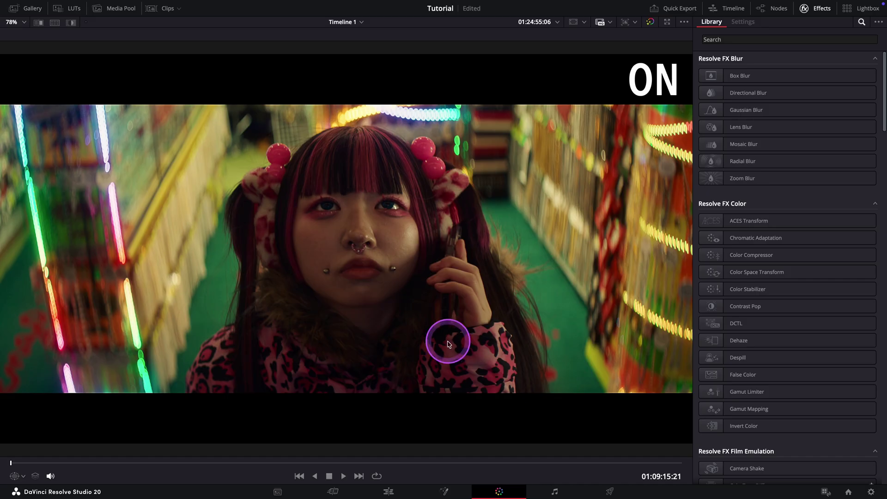
pyautogui.hotkey('ctrl', 'f')
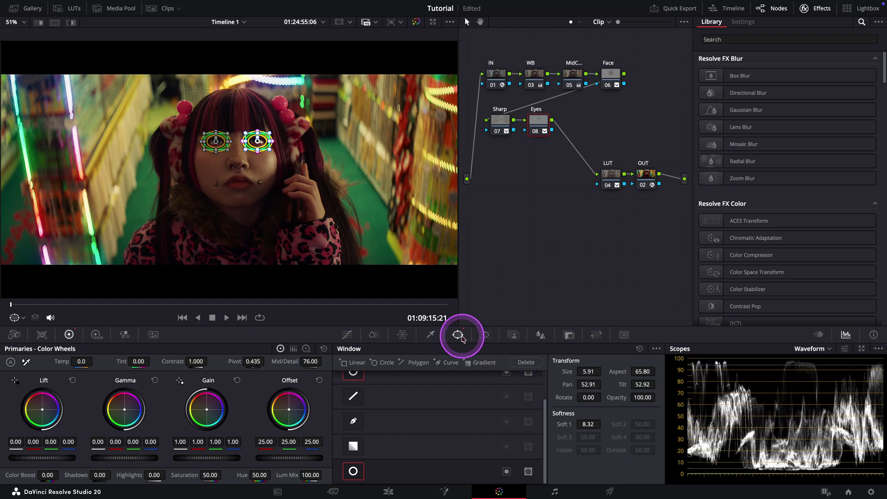
# - Open the window tracker for the Eyes node and inspect its eye windows
pyautogui.click(485, 335)
pyautogui.click(381, 362)
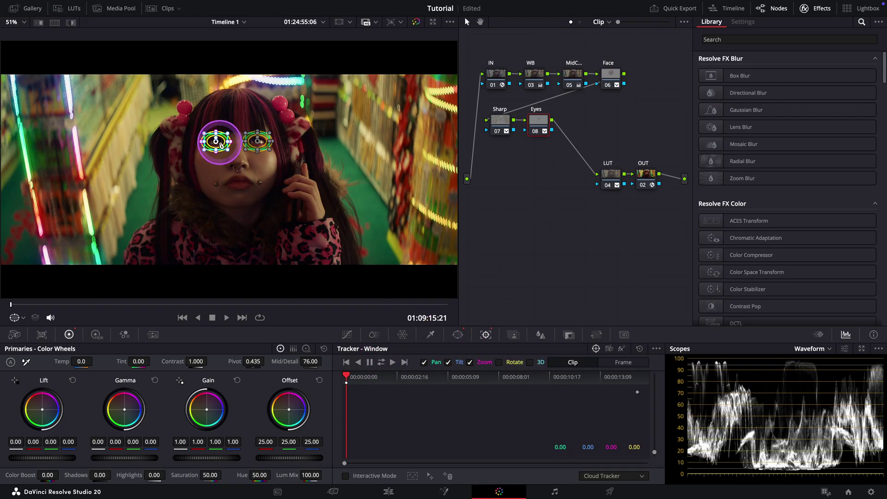
pyautogui.click(501, 121)
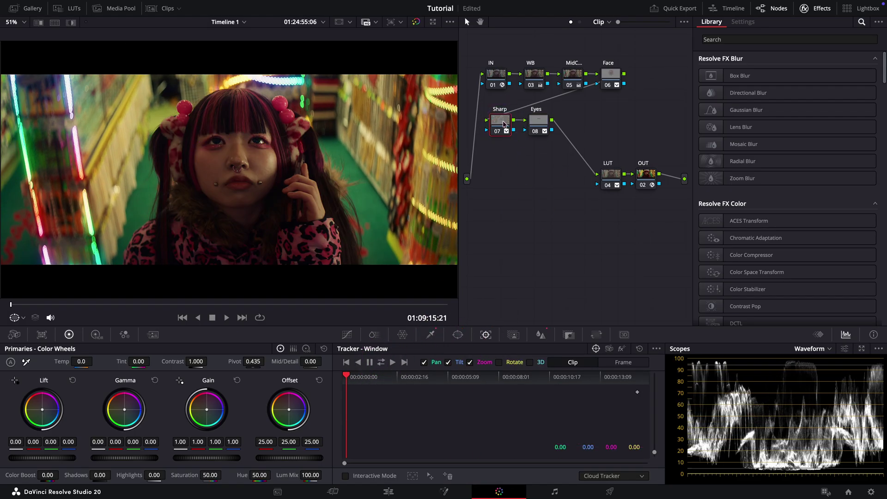
# - Add a serial node labelled Shadow after the Eyes node
pyautogui.click(539, 124)
pyautogui.rightClick(540, 124)
pyautogui.moveTo(578, 169)
pyautogui.click(655, 171)
pyautogui.doubleClick(577, 123)
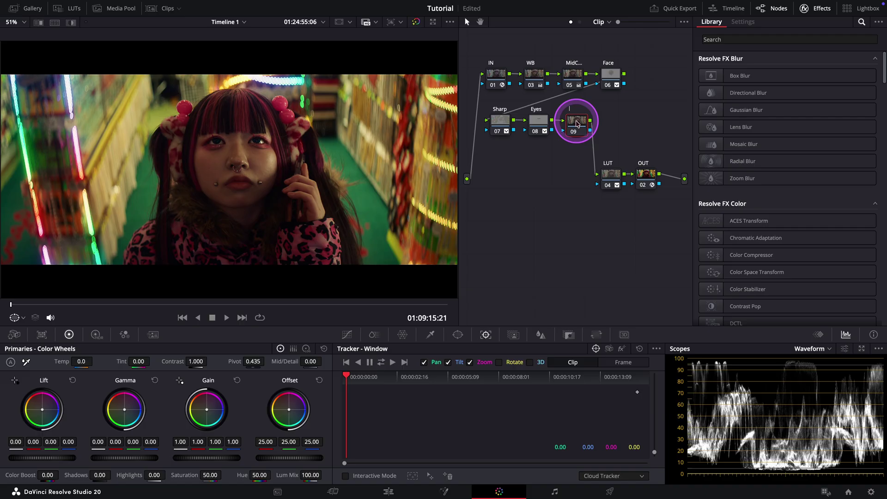
pyautogui.write('Shadow')
pyautogui.press('Return')
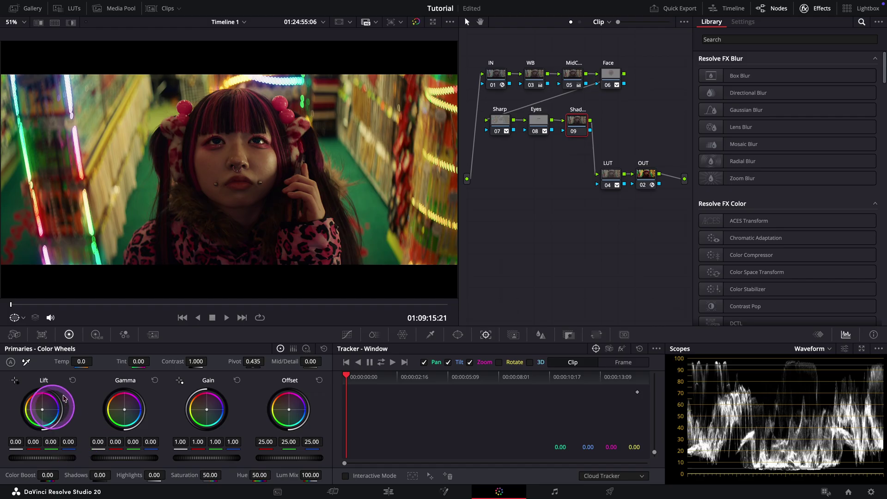
# - Using the HDR wheels and Parade scope, tint the Shadow node with Dark at X 0.02, Y -0.01 and Shadow at X 0.00, Y -0.01
pyautogui.click(96, 335)
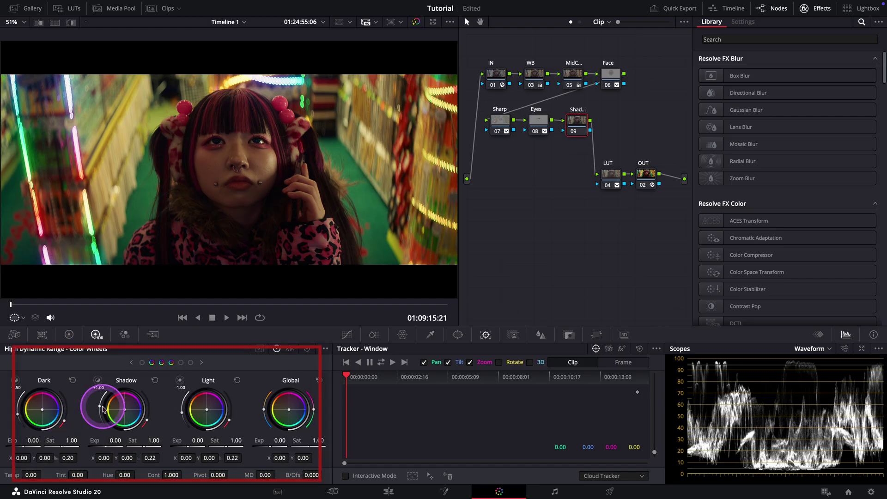
pyautogui.moveTo(43, 409); pyautogui.dragTo(46, 412)
pyautogui.click(818, 349)
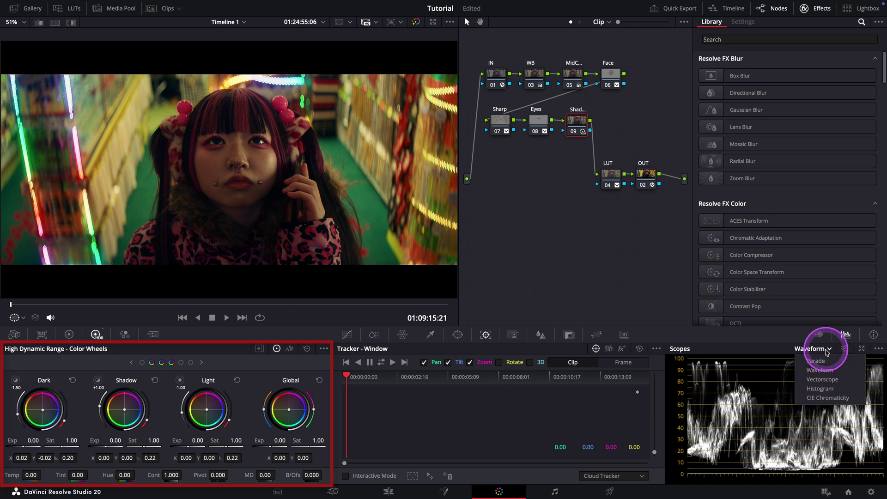
pyautogui.click(822, 338)
pyautogui.moveTo(124, 410); pyautogui.dragTo(116, 415)
pyautogui.moveTo(31, 408); pyautogui.dragTo(43, 410)
# - Compare the image with the Shadow node disabled and enabled
pyautogui.click(573, 125)
pyautogui.click(575, 133)
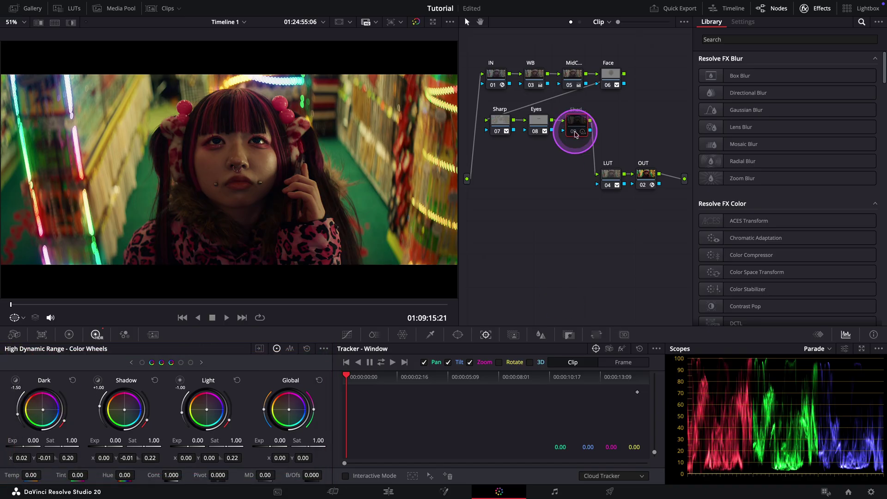
pyautogui.click(573, 131)
# - Move the LUT node beside the Shadow node and compare the image with the LUT disabled and enabled, including in the enlarged viewer
pyautogui.moveTo(610, 173); pyautogui.dragTo(615, 122)
pyautogui.click(612, 132)
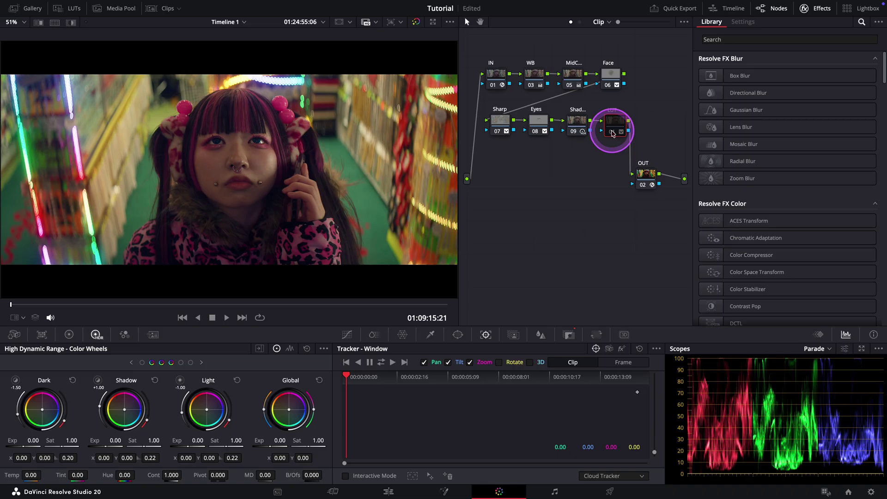
pyautogui.click(612, 132)
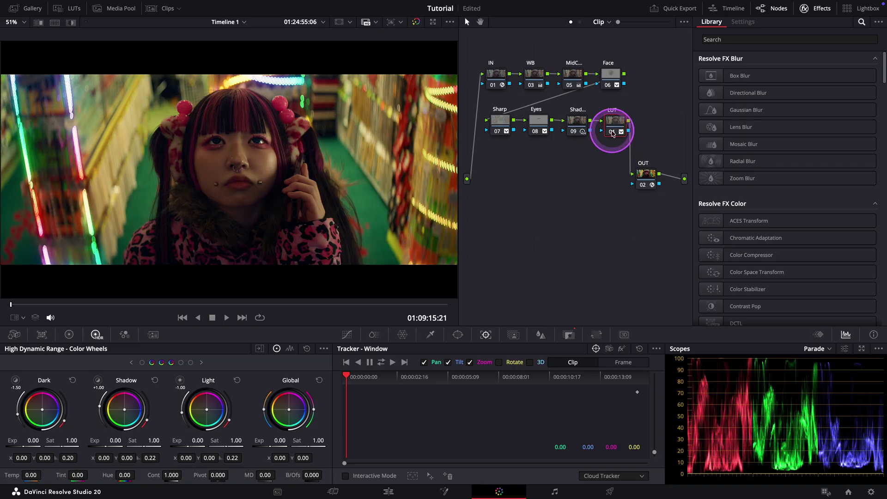
pyautogui.hotkey('alt', 'f')
pyautogui.press('super+d')
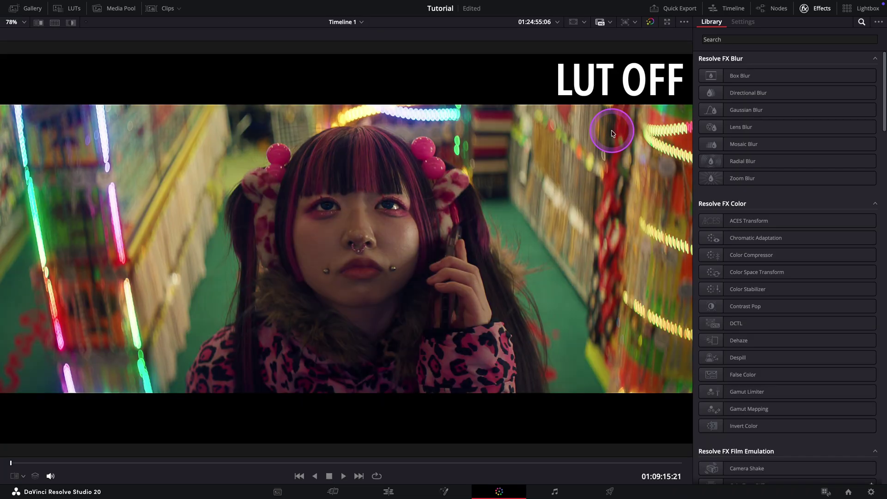
pyautogui.hotkey('ctrl', 'd')
pyautogui.hotkey('alt', 'f')
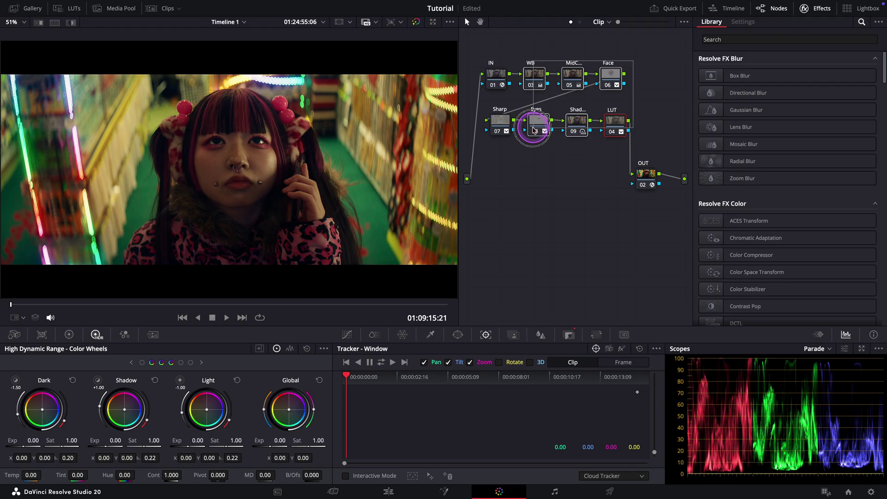
# - Select the grading nodes between IN and OUT and compare the Rec.709 image with the full grade in the enlarged viewer
pyautogui.press('super+d')
pyautogui.press('super+d')
pyautogui.hotkey('alt', 'f')
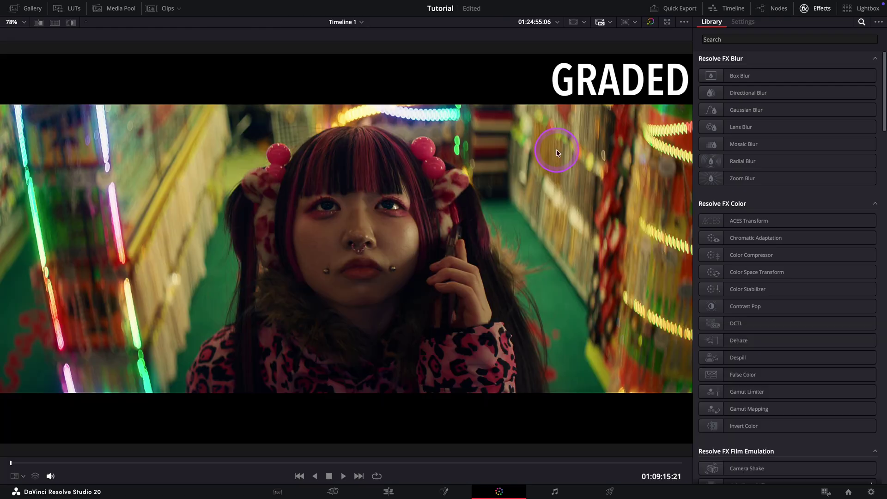
pyautogui.press('super+d')
pyautogui.press('super+d')
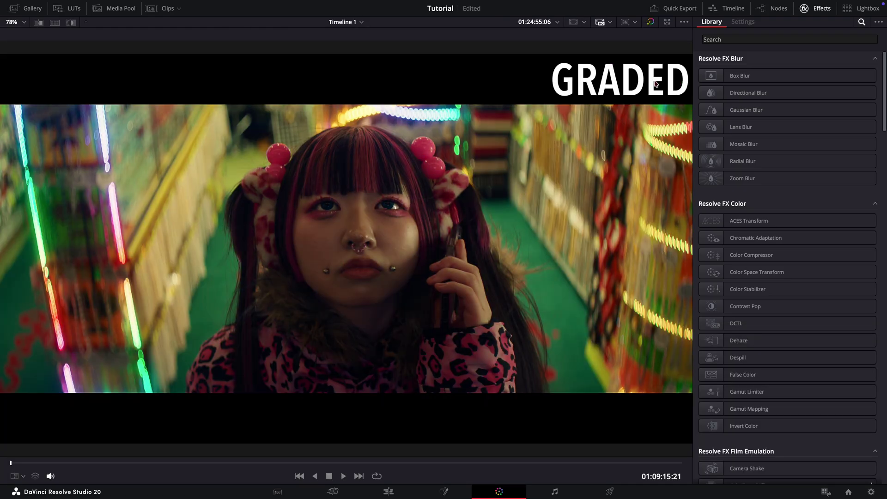
pyautogui.hotkey('shift', 'd')
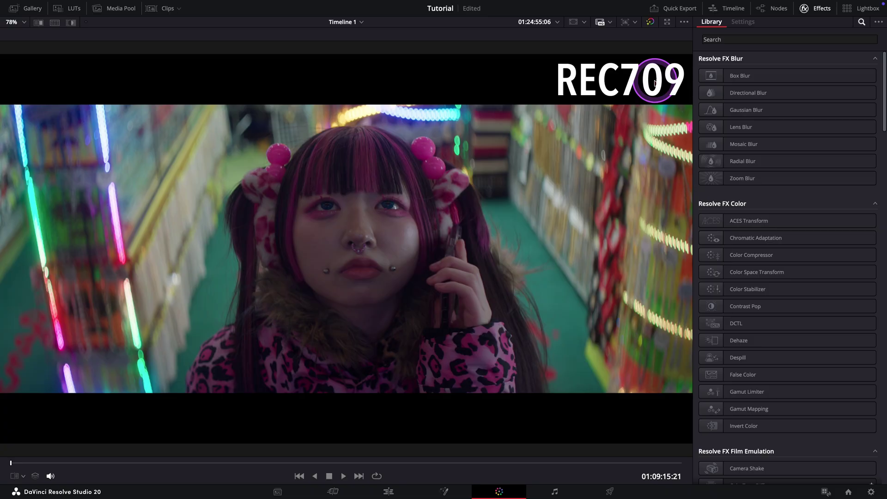
pyautogui.hotkey('shift', 'd')
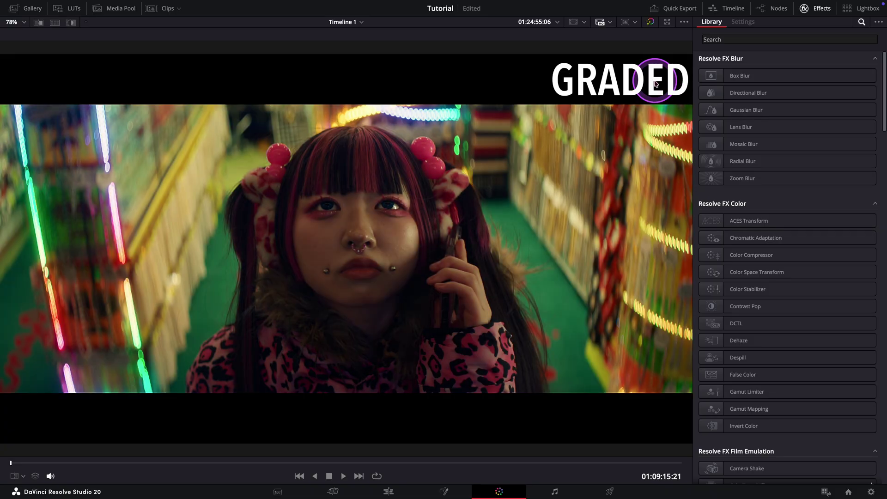